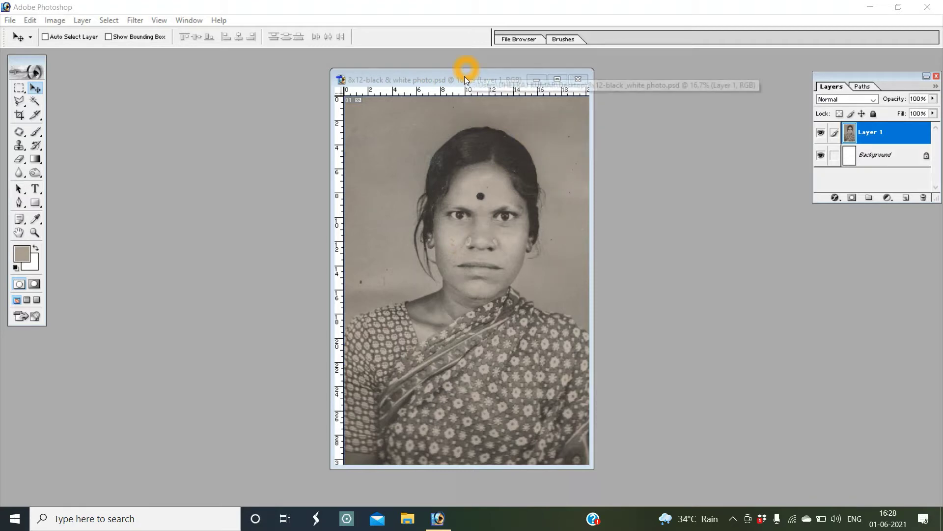
Resize the portrait in Image Size to 8 x 12 inches at 300 pixels/inch
{"action": "left_click_drag", "start_coordinate": [465, 78], "coordinate": [478, 80]}
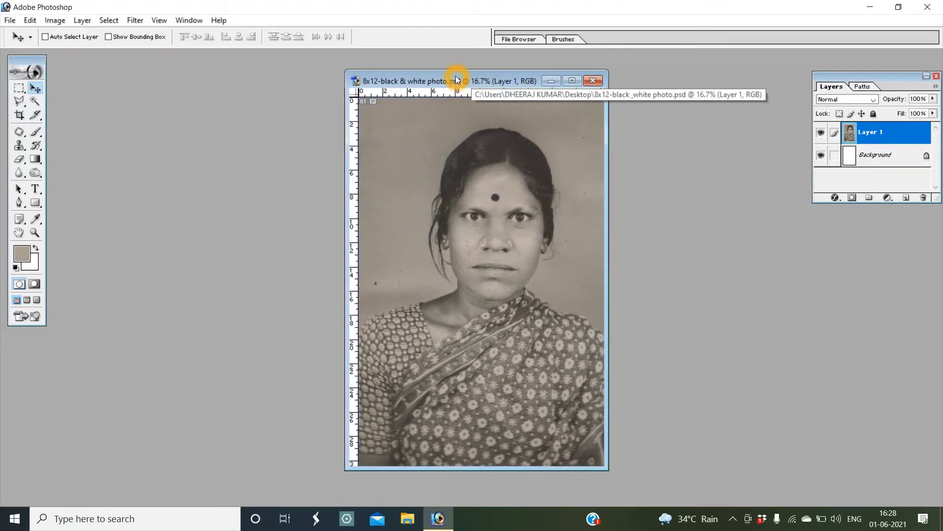
{"action": "right_click", "coordinate": [462, 77]}
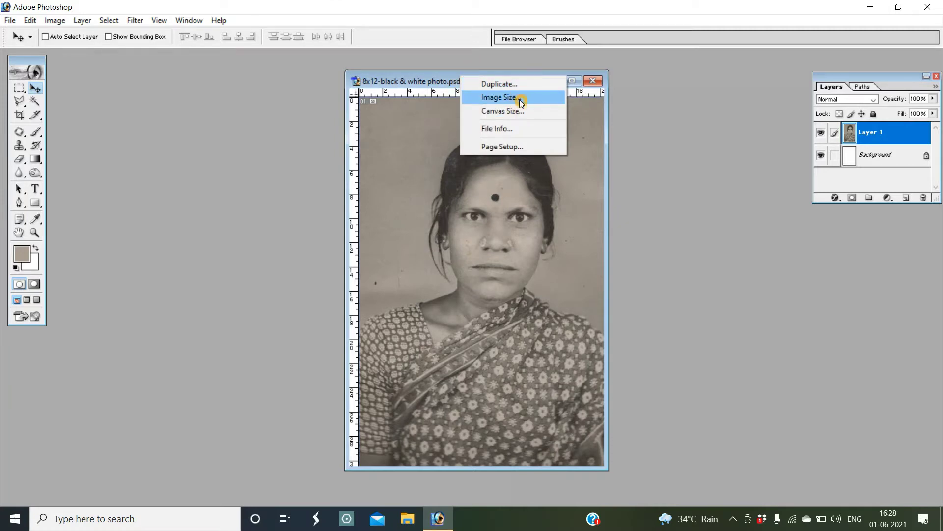
{"action": "left_click", "coordinate": [520, 99]}
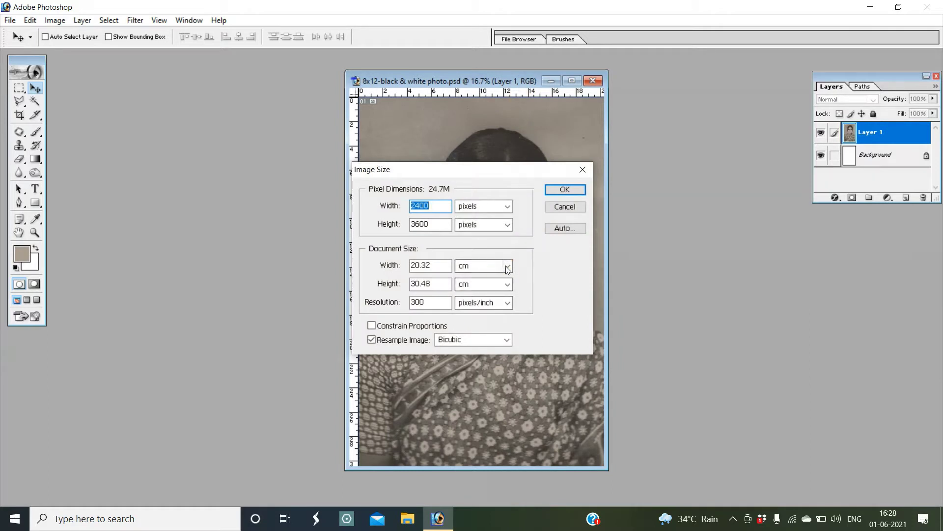
{"action": "left_click", "coordinate": [507, 269]}
{"action": "left_click", "coordinate": [457, 284]}
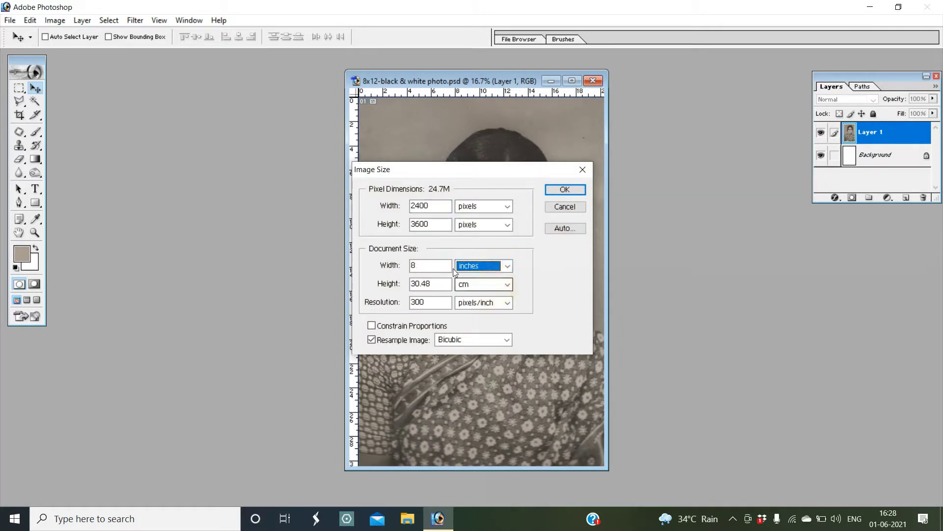
{"action": "left_click", "coordinate": [508, 284]}
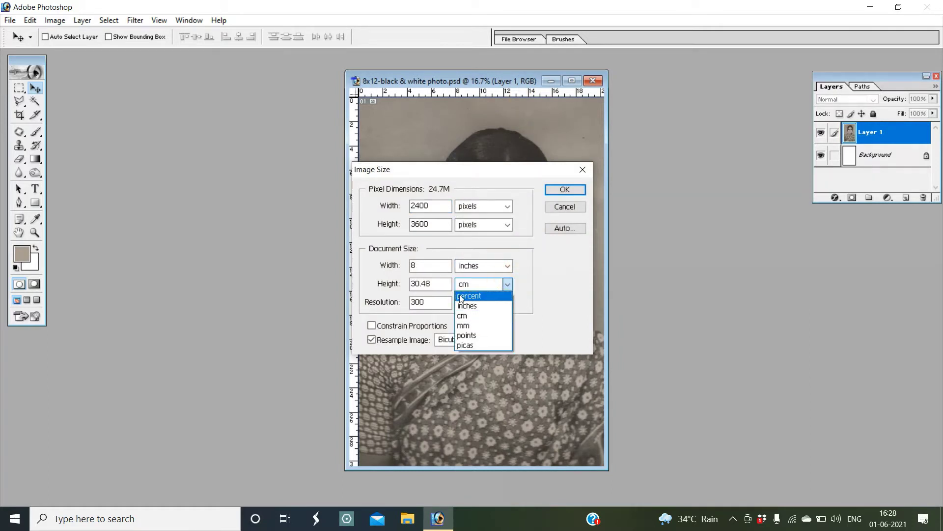
{"action": "left_click", "coordinate": [483, 305]}
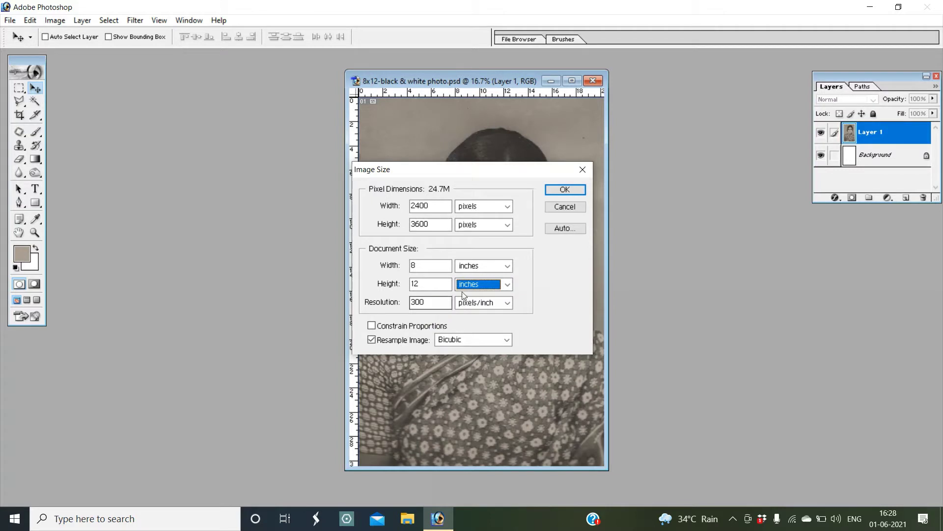
{"action": "left_click", "coordinate": [572, 188]}
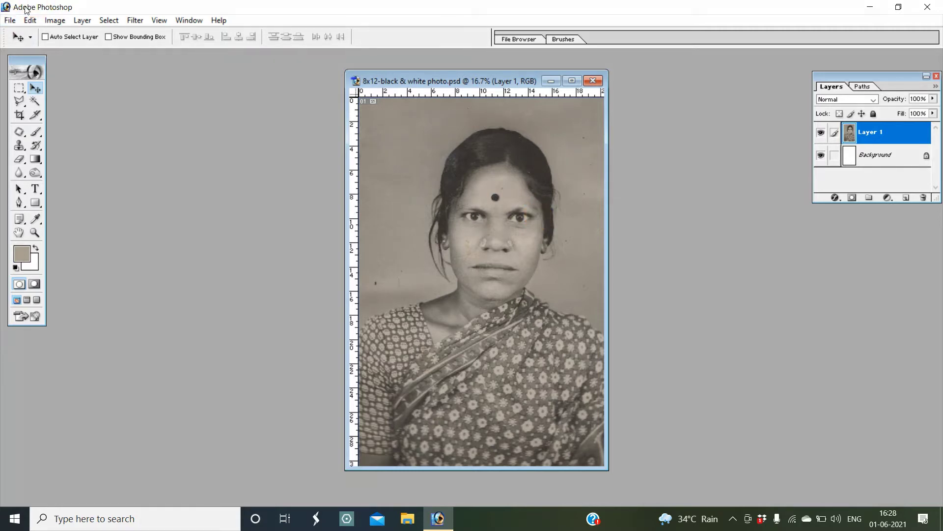
Open GOLD ARNAMENTS.psd from the Desktop folder
{"action": "left_click", "coordinate": [7, 20]}
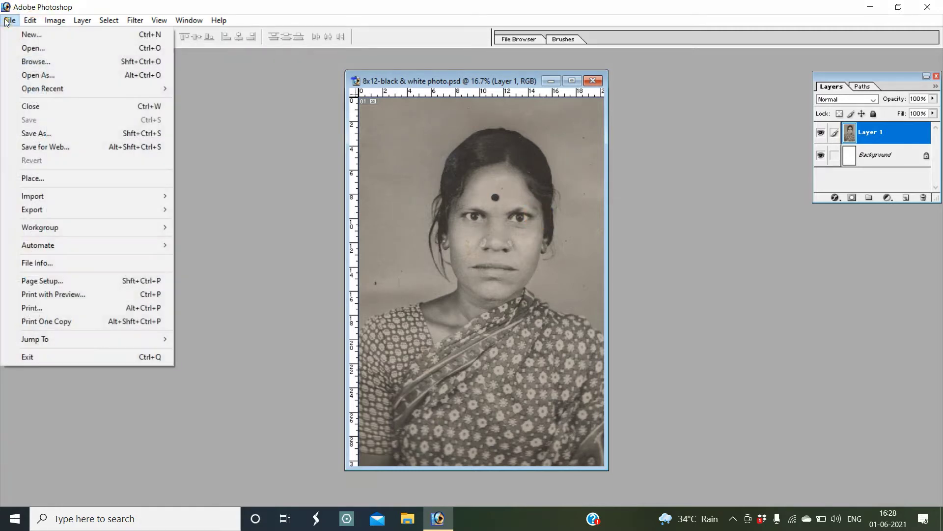
{"action": "left_click", "coordinate": [27, 49]}
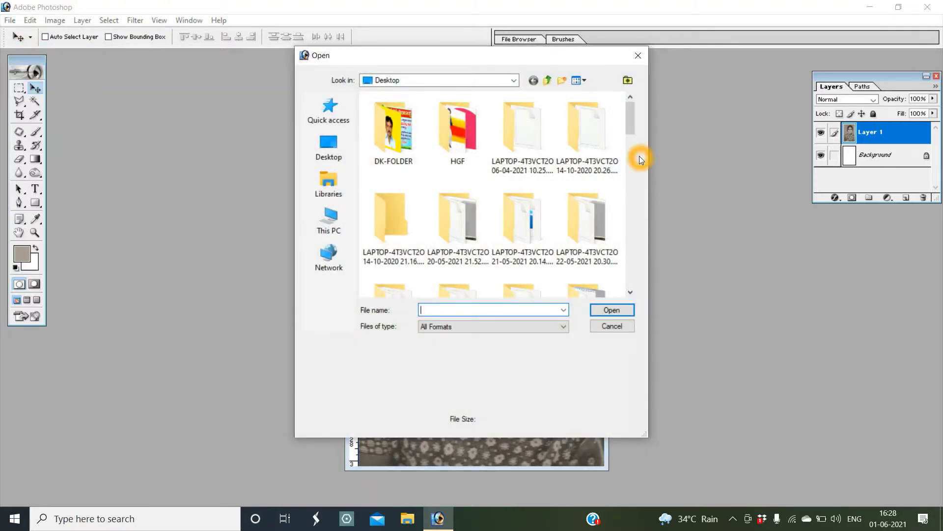
{"action": "left_click_drag", "start_coordinate": [631, 115], "coordinate": [636, 223]}
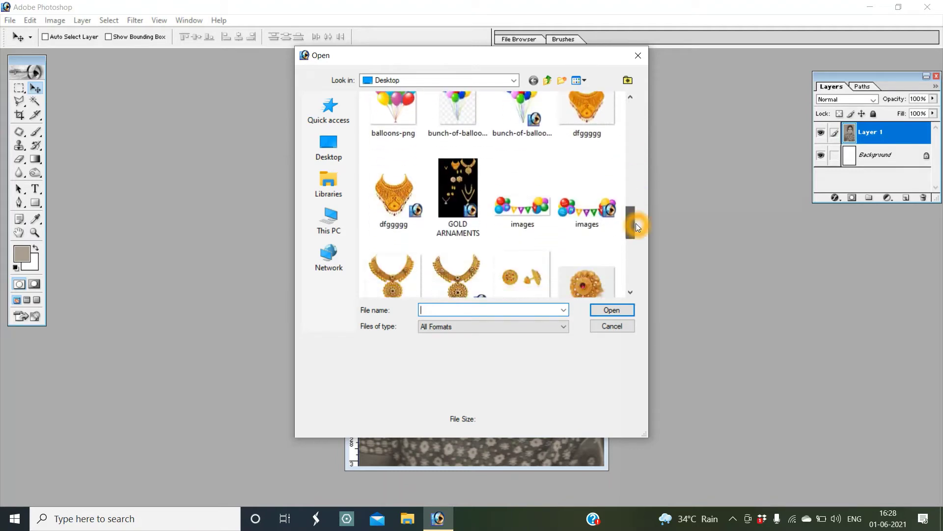
{"action": "left_click", "coordinate": [473, 191]}
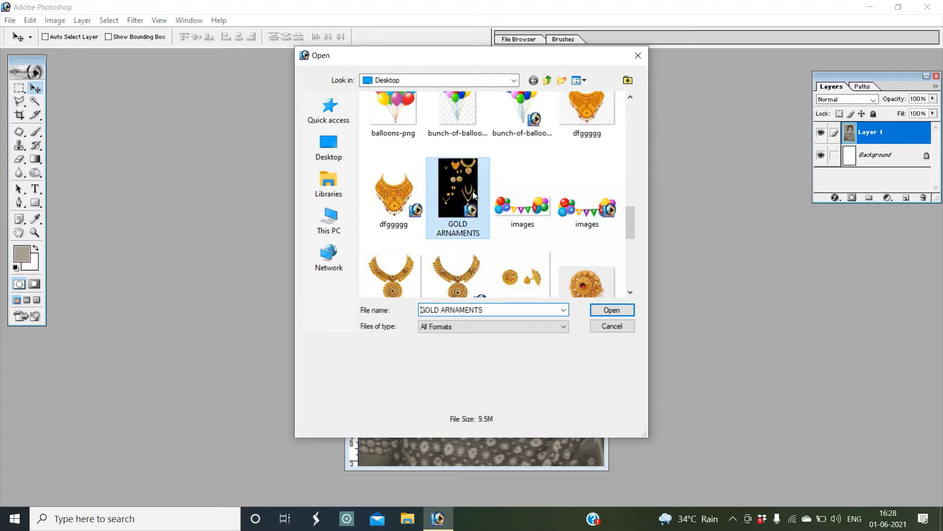
{"action": "left_click", "coordinate": [612, 310]}
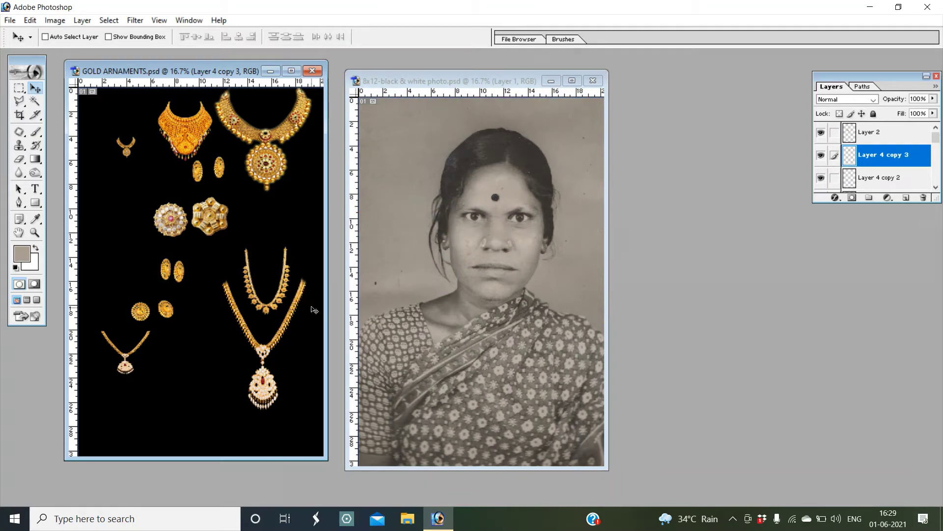
Copy the long pendant necklace (Layer 9) onto the woman's neck
{"action": "left_click_drag", "start_coordinate": [491, 311], "coordinate": [265, 385]}
{"action": "right_click", "coordinate": [266, 385]}
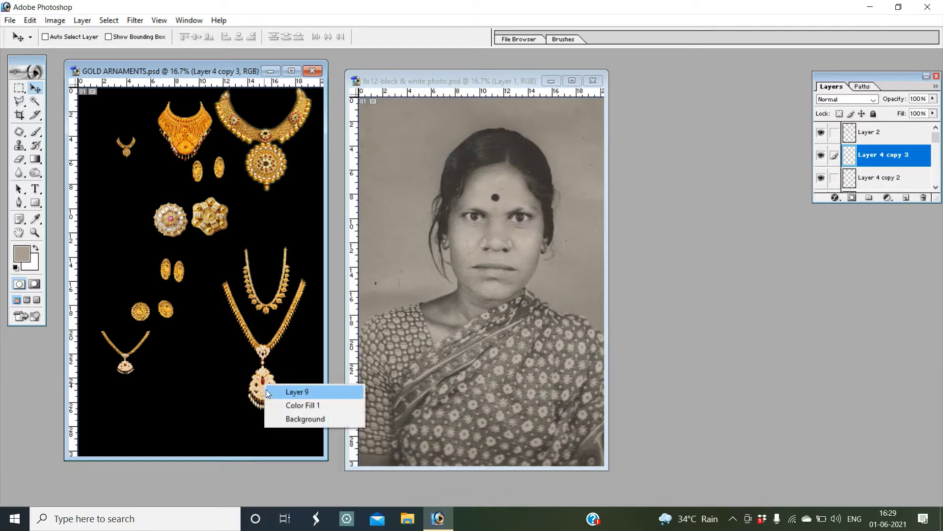
{"action": "left_click", "coordinate": [268, 391]}
{"action": "mouse_move", "coordinate": [259, 396]}
{"action": "left_mouse_down"}
{"action": "mouse_move", "coordinate": [426, 374]}
{"action": "mouse_move", "coordinate": [484, 388]}
{"action": "mouse_move", "coordinate": [475, 393]}
{"action": "left_mouse_up"}
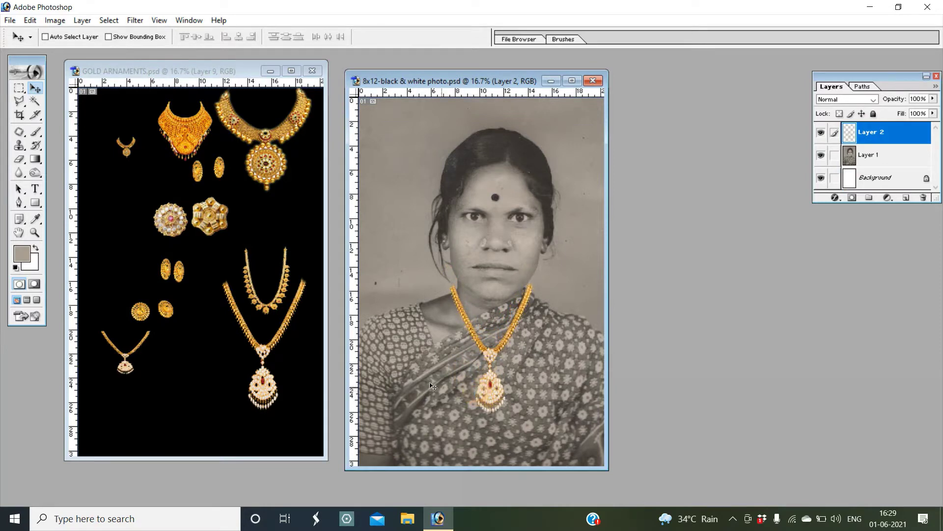
Copy the shorter gold necklace (Layer 6) onto the portrait's neck
{"action": "left_click", "coordinate": [287, 329]}
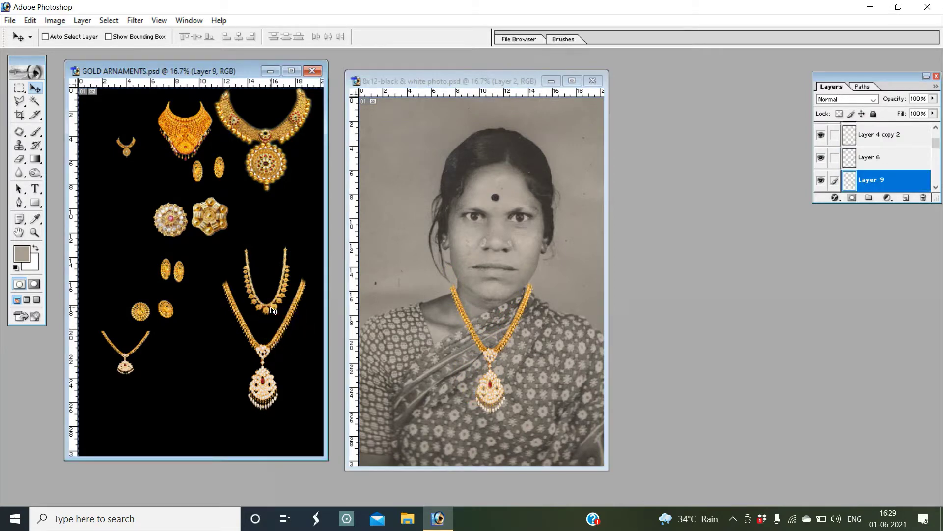
{"action": "right_click", "coordinate": [274, 311]}
{"action": "left_click", "coordinate": [278, 317]}
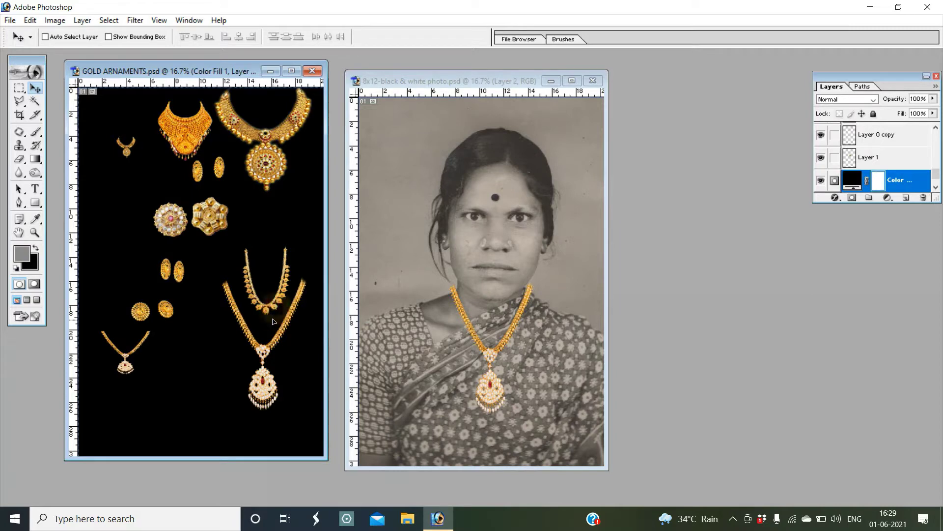
{"action": "right_click", "coordinate": [273, 304]}
{"action": "left_click", "coordinate": [295, 316]}
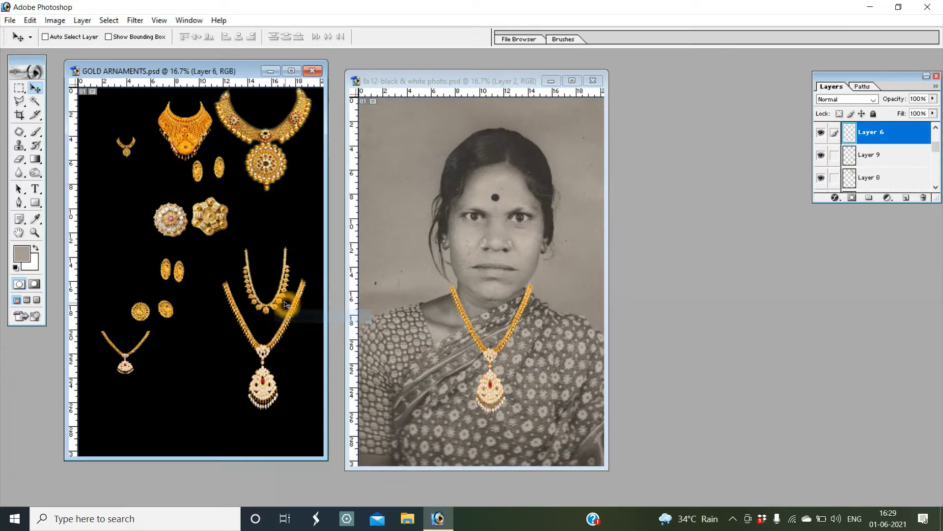
{"action": "mouse_move", "coordinate": [279, 302]}
{"action": "left_mouse_down"}
{"action": "mouse_move", "coordinate": [462, 310]}
{"action": "mouse_move", "coordinate": [459, 336]}
{"action": "left_mouse_up"}
{"action": "left_click", "coordinate": [482, 334]}
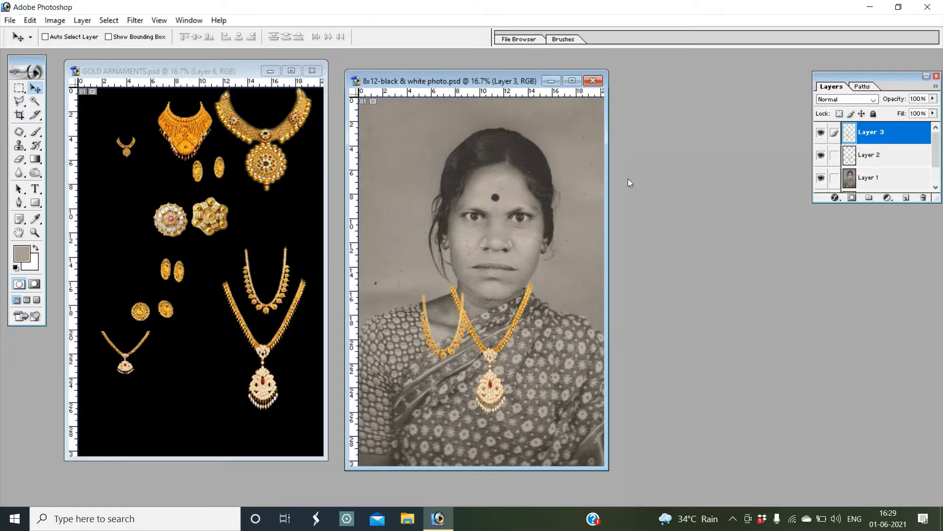
Maximize the portrait at 33.3% and nudge the pendant necklace (Layer 2) left and down
{"action": "left_click", "coordinate": [576, 81]}
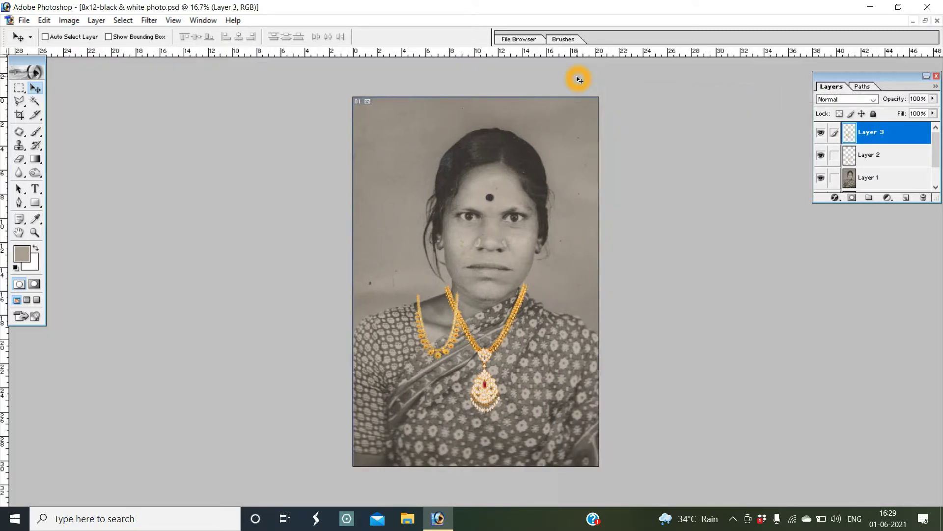
{"action": "key", "text": "ctrl+plus"}
{"action": "key", "text": "ctrl+plus"}
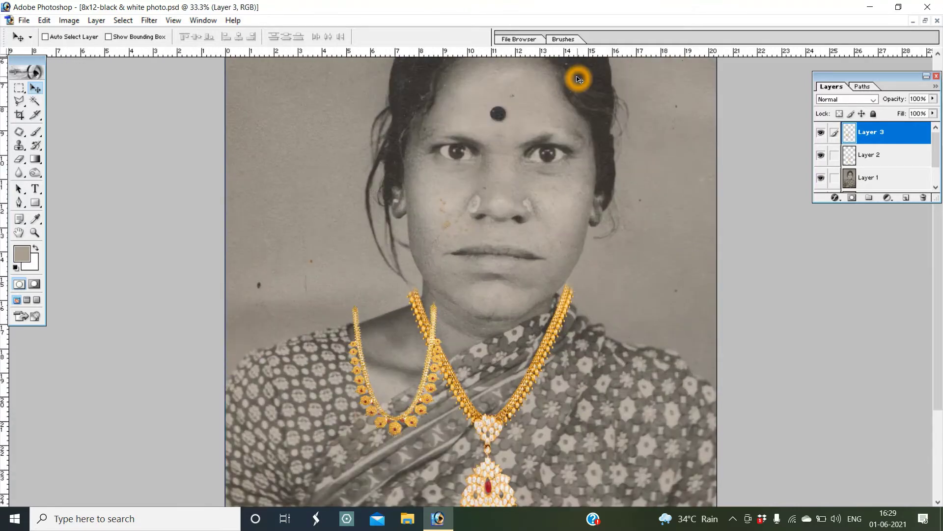
{"action": "key", "text": "ctrl+plus"}
{"action": "key", "text": "ctrl+plus"}
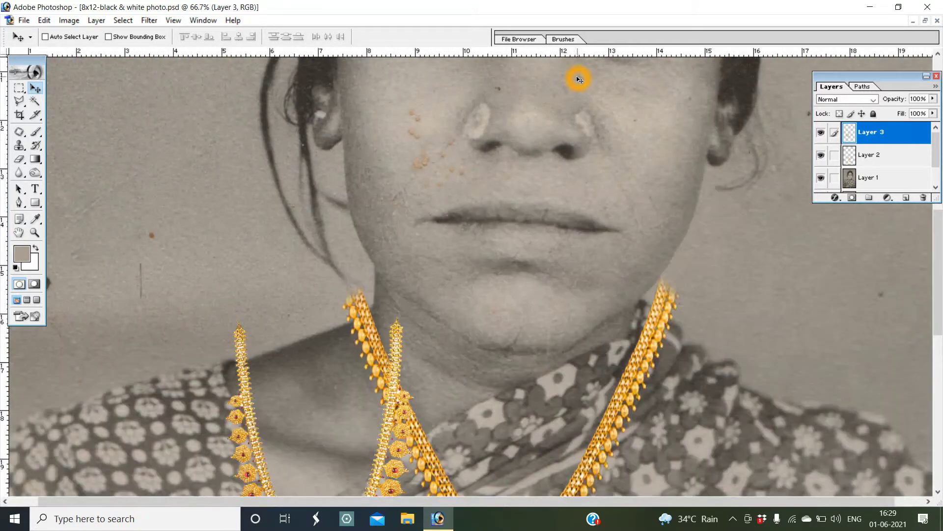
{"action": "key", "text": "ctrl+minus"}
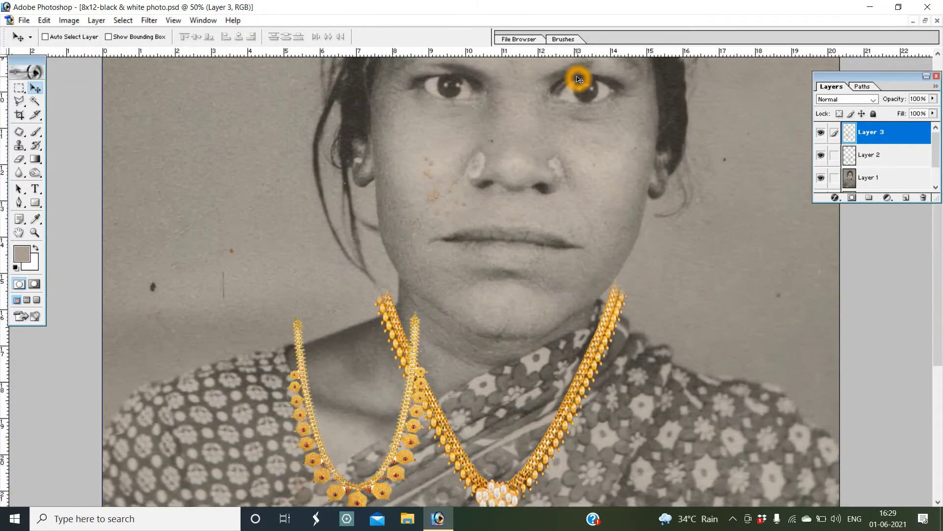
{"action": "key", "text": "ctrl+minus"}
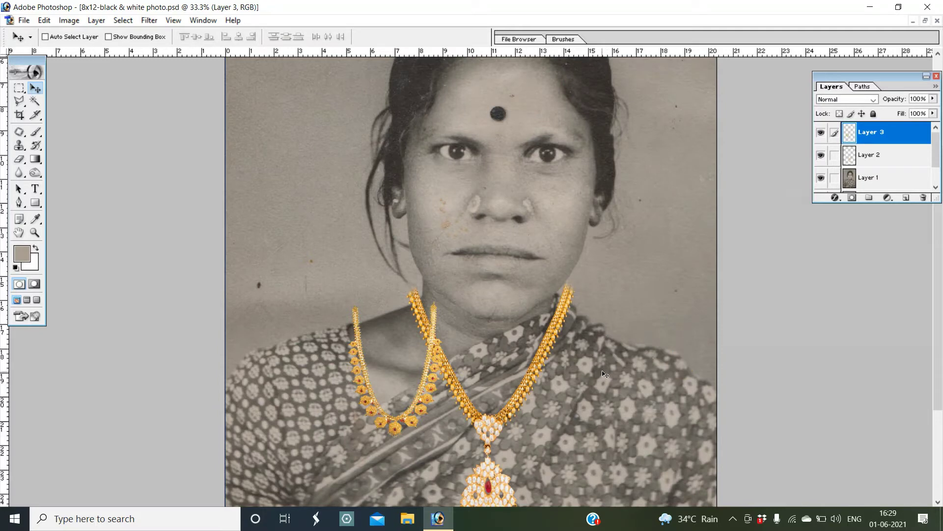
{"action": "right_click", "coordinate": [551, 350]}
{"action": "left_click", "coordinate": [560, 351]}
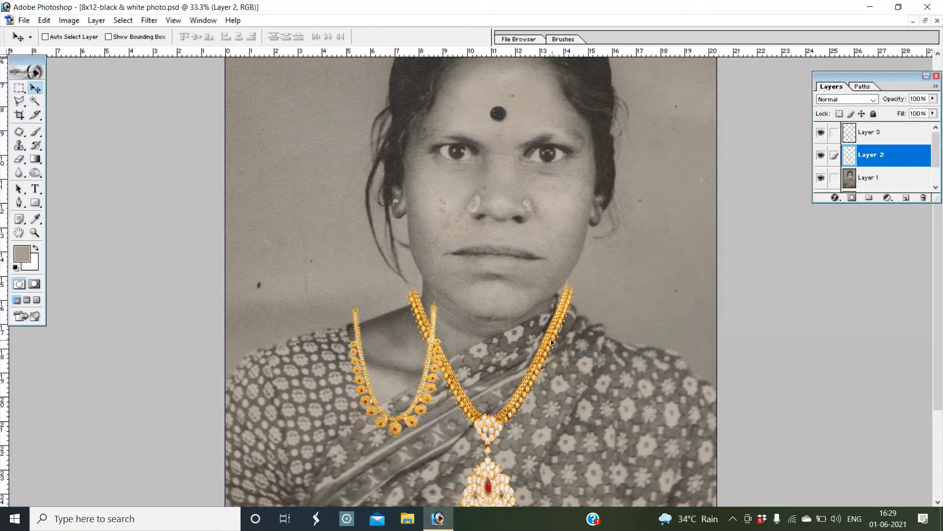
{"action": "left_click_drag", "start_coordinate": [550, 344], "coordinate": [549, 351]}
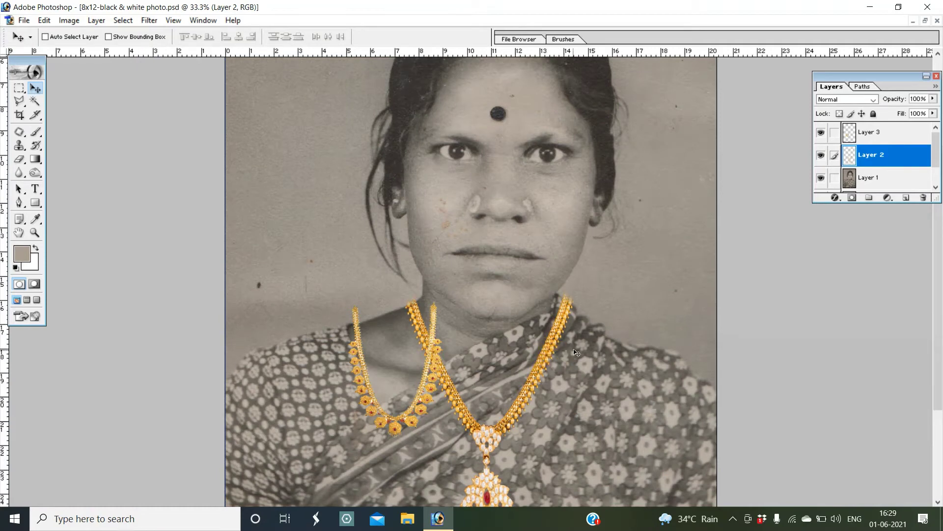
At 50% zoom, shift the pendant chain slightly lower on the neck
{"action": "scroll", "coordinate": [578, 350], "scroll_direction": "down", "scroll_amount": 1}
{"action": "scroll", "coordinate": [579, 350], "scroll_direction": "down", "scroll_amount": 1}
{"action": "scroll", "coordinate": [579, 350], "scroll_direction": "down", "scroll_amount": 1}
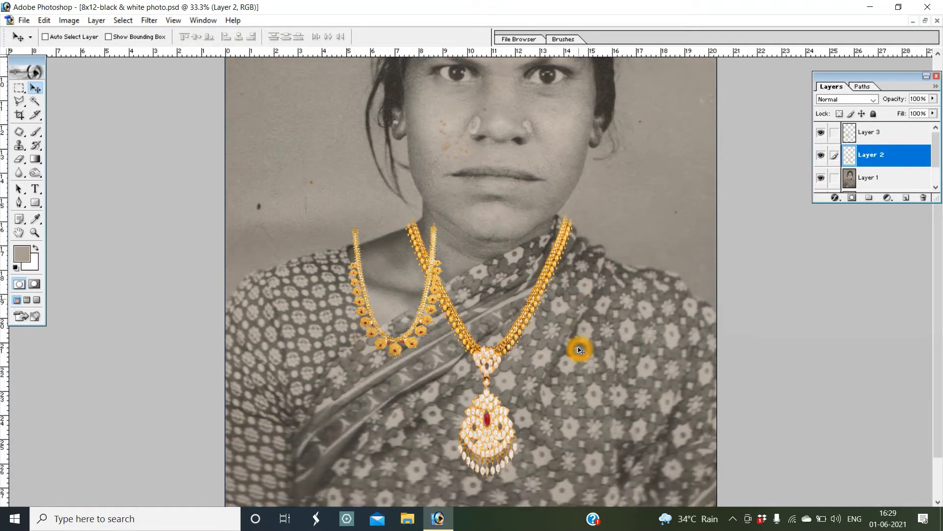
{"action": "scroll", "coordinate": [579, 350], "scroll_direction": "down", "scroll_amount": 1}
{"action": "scroll", "coordinate": [579, 350], "scroll_direction": "down", "scroll_amount": 1}
{"action": "scroll", "coordinate": [579, 350], "scroll_direction": "up", "scroll_amount": 1}
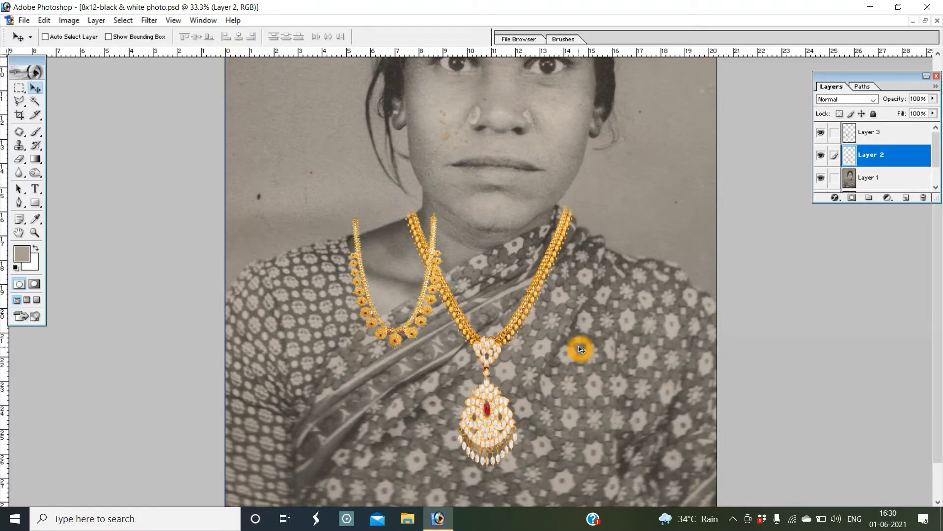
{"action": "key", "text": "ctrl+plus"}
{"action": "key", "text": "ctrl+plus"}
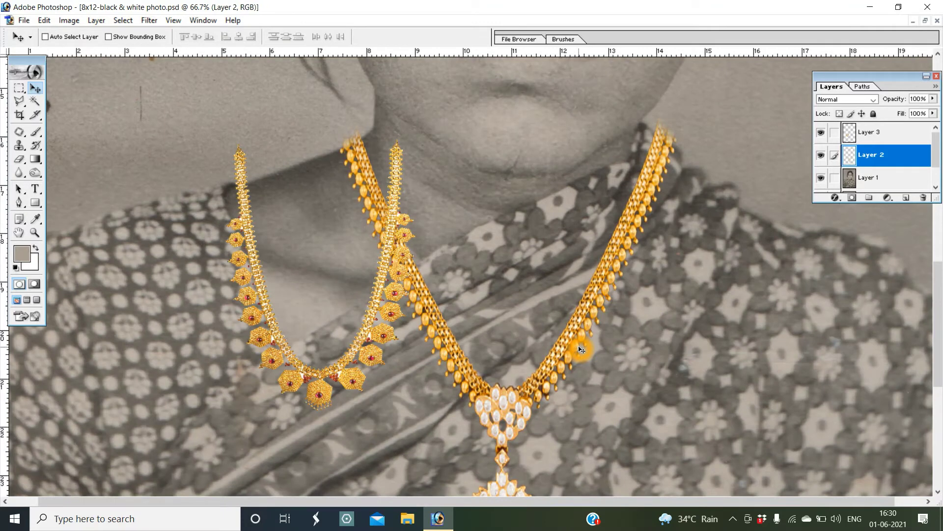
{"action": "scroll", "coordinate": [693, 251], "scroll_direction": "up", "scroll_amount": 1}
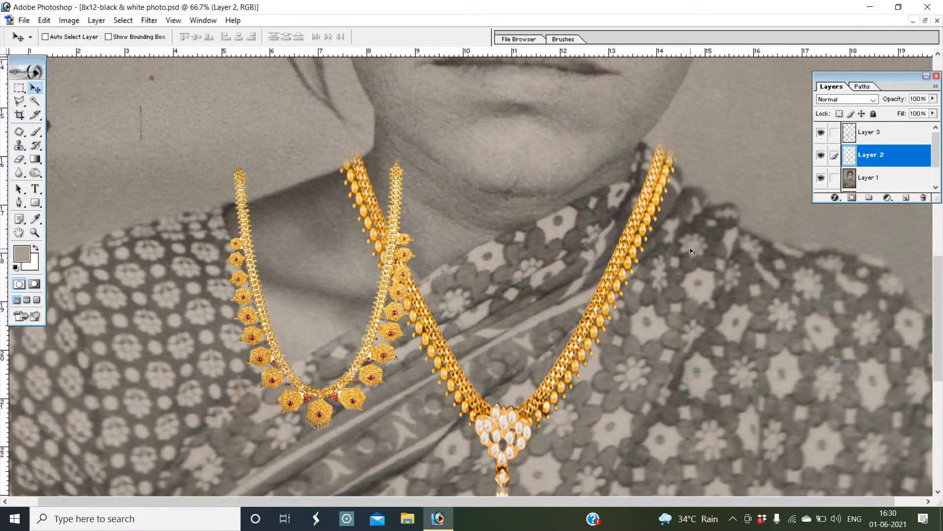
{"action": "scroll", "coordinate": [693, 252], "scroll_direction": "up", "scroll_amount": 2}
{"action": "right_click", "coordinate": [660, 203]}
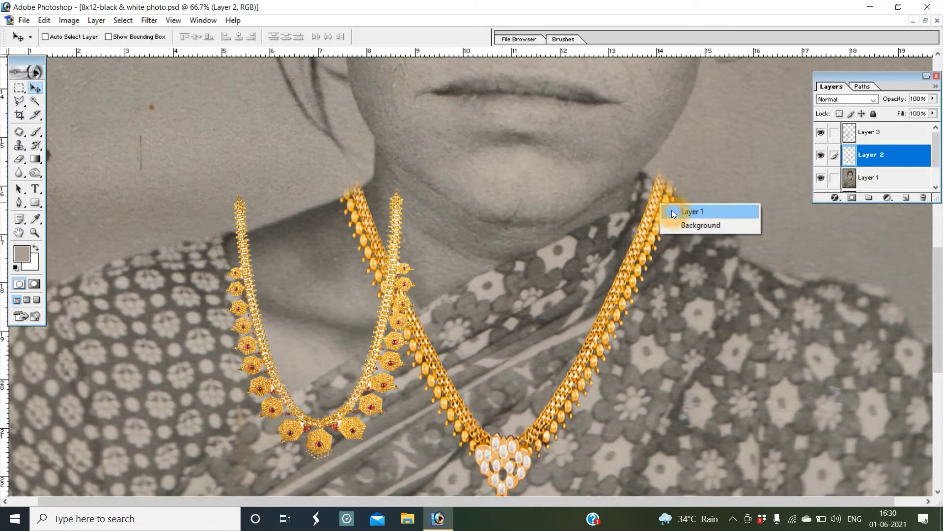
{"action": "left_click", "coordinate": [673, 212]}
{"action": "right_click", "coordinate": [667, 210]}
{"action": "left_click", "coordinate": [668, 210]}
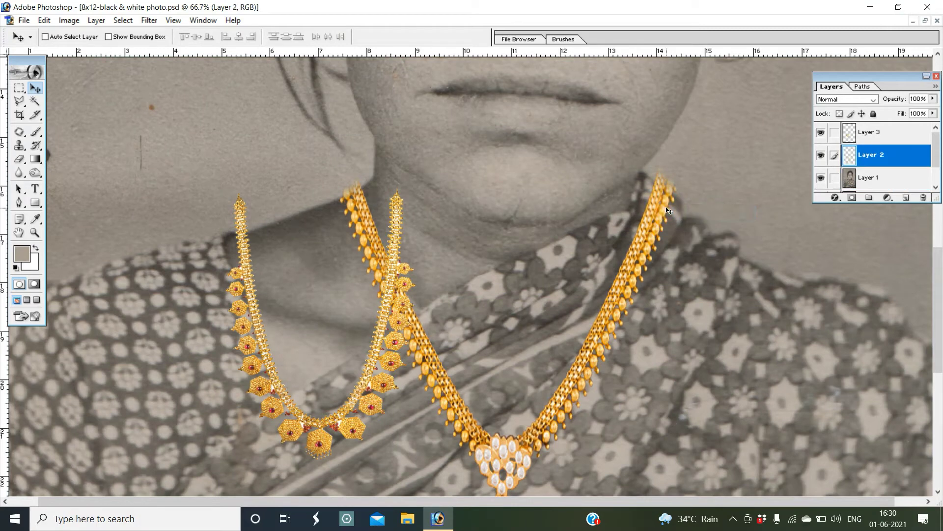
{"action": "left_click_drag", "start_coordinate": [668, 210], "coordinate": [666, 210]}
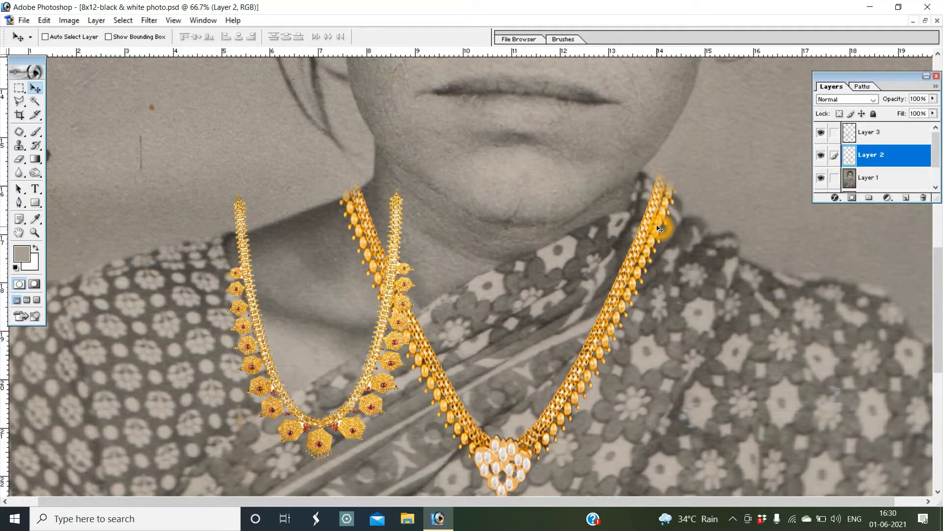
{"action": "left_click_drag", "start_coordinate": [653, 221], "coordinate": [652, 226]}
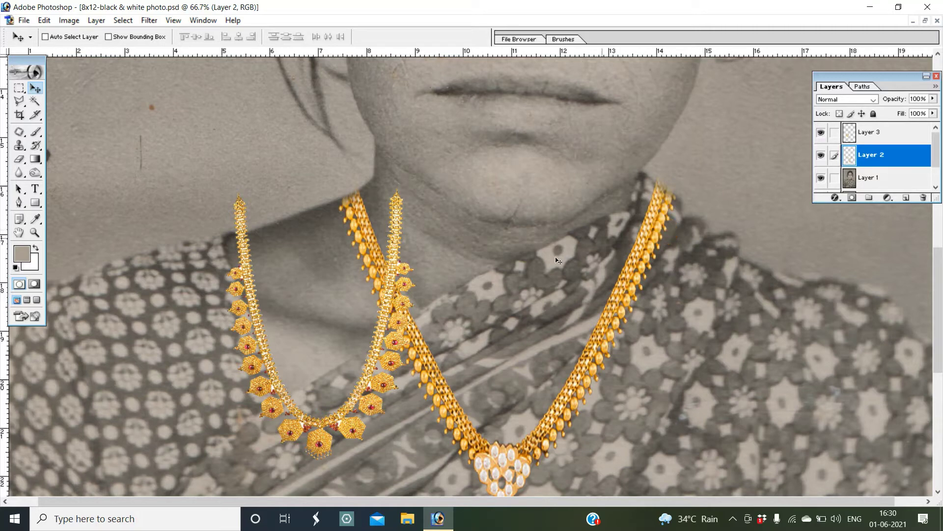
Move the red-studded necklace (Layer 3) right over the neck
{"action": "right_click", "coordinate": [411, 288]}
{"action": "left_click", "coordinate": [414, 292]}
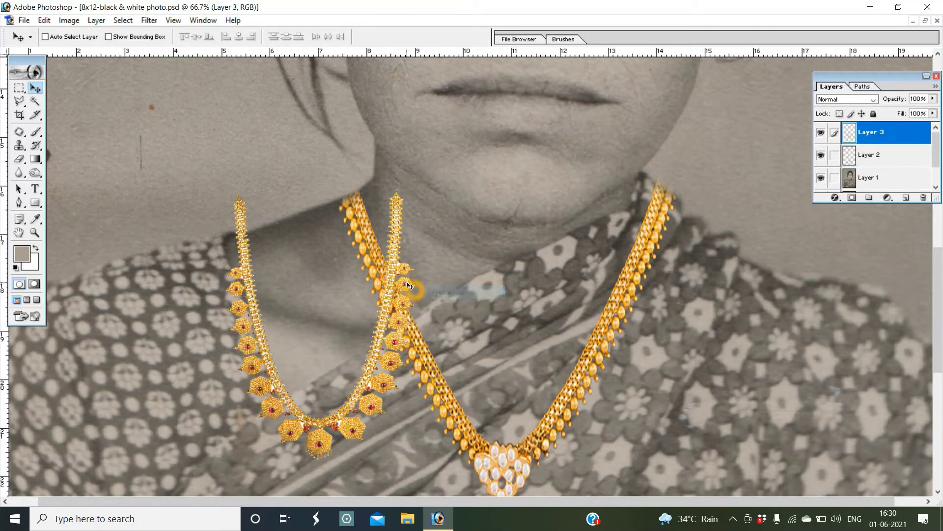
{"action": "left_click_drag", "start_coordinate": [414, 292], "coordinate": [509, 283]}
Scale the red-studded necklace to about 192% width across the neck
{"action": "key", "text": "ctrl+t"}
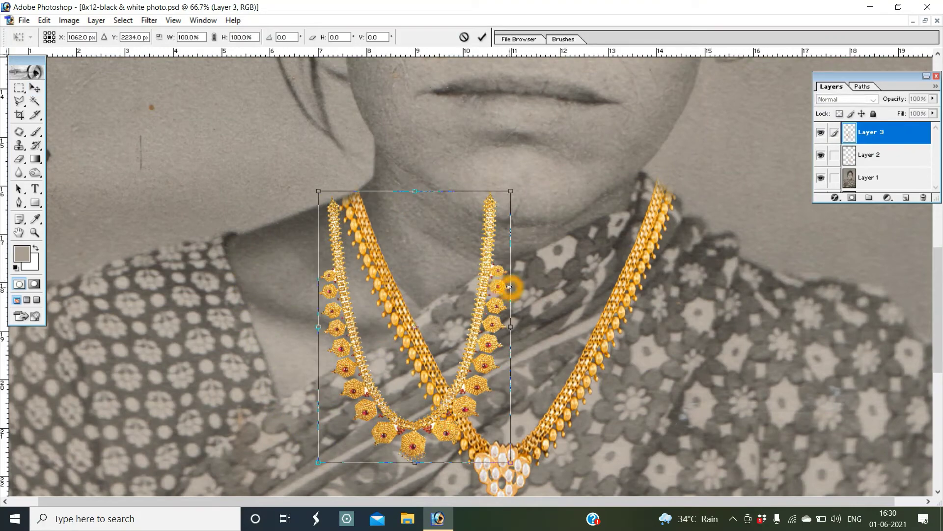
{"action": "mouse_move", "coordinate": [509, 288]}
{"action": "left_mouse_down"}
{"action": "mouse_move", "coordinate": [595, 310]}
{"action": "mouse_move", "coordinate": [689, 285]}
{"action": "left_mouse_up"}
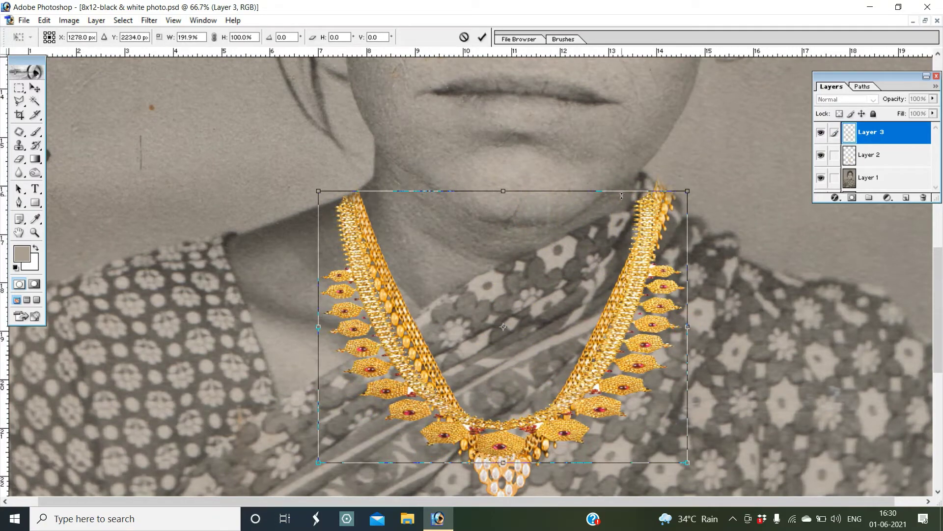
{"action": "left_click_drag", "start_coordinate": [622, 194], "coordinate": [627, 178]}
{"action": "left_click", "coordinate": [715, 257]}
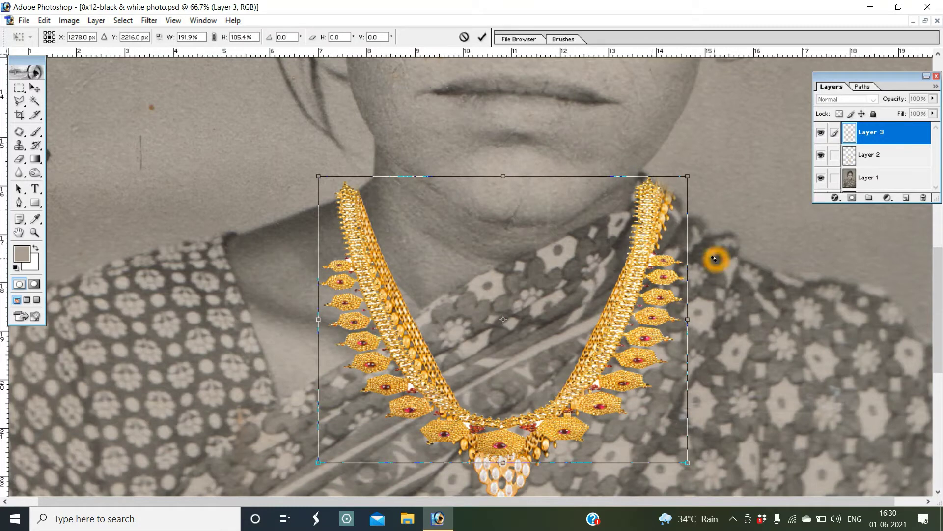
{"action": "key", "text": "Return"}
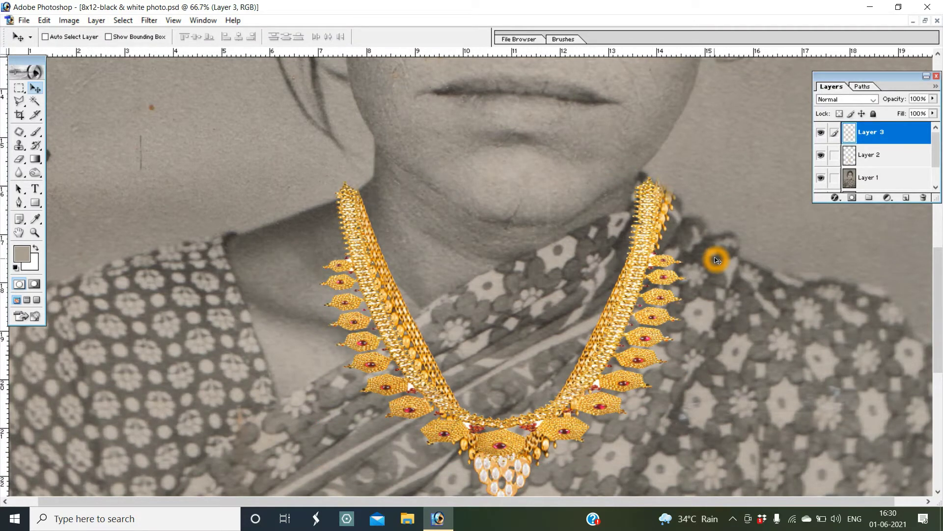
{"action": "key", "text": "ctrl+minus"}
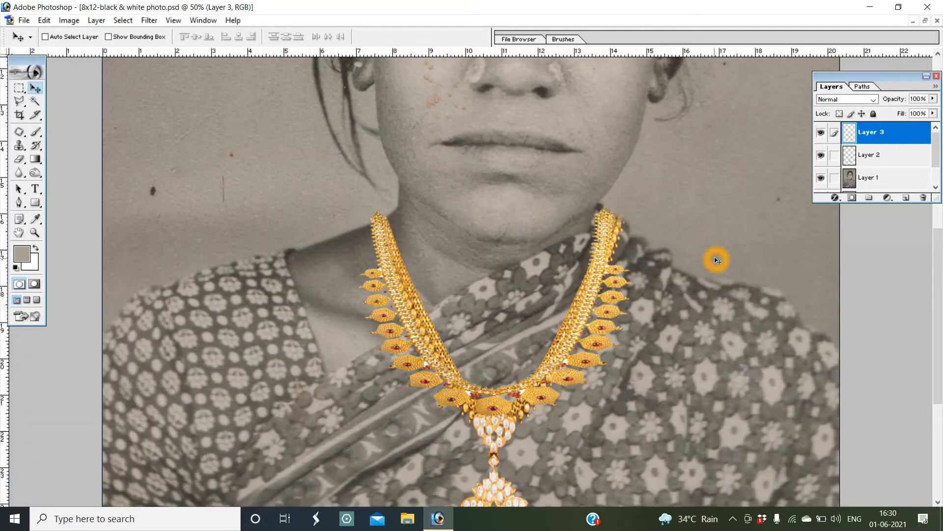
{"action": "key", "text": "ctrl+minus"}
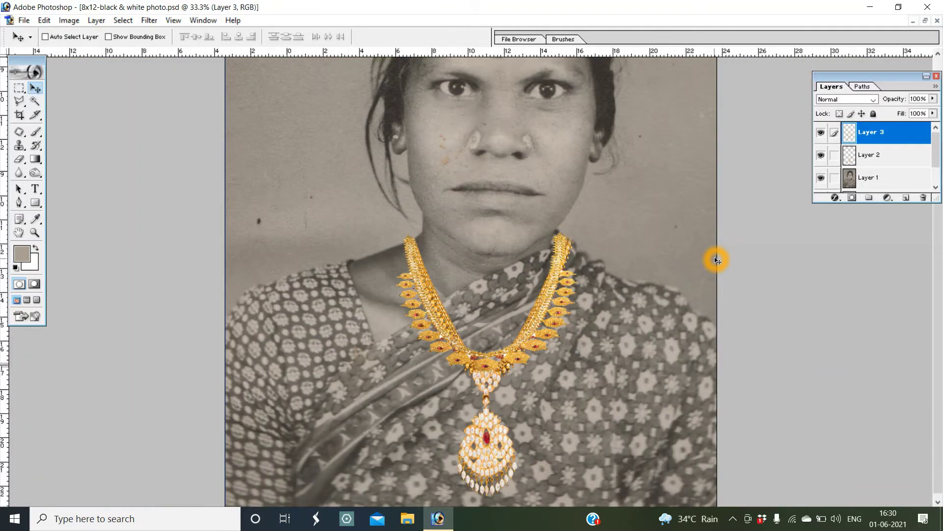
{"action": "key", "text": "ctrl+minus"}
{"action": "key", "text": "ctrl+minus"}
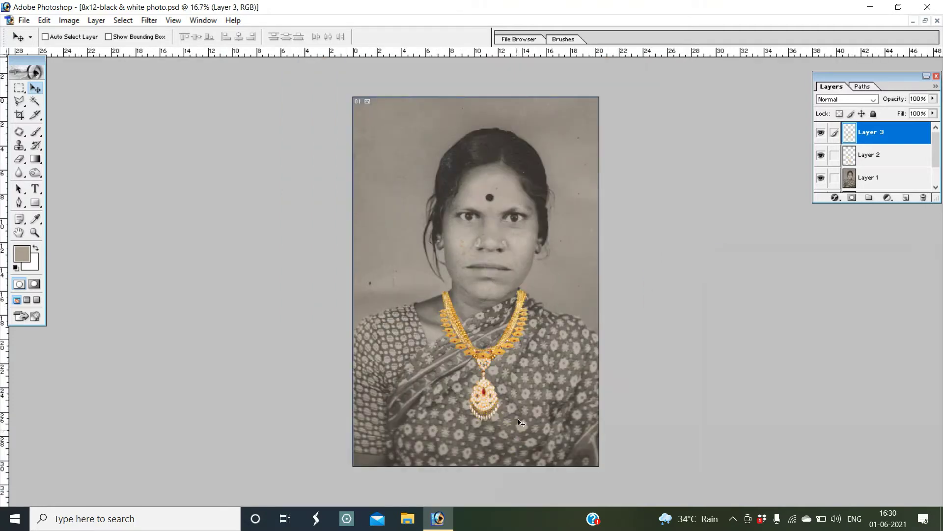
Transform Layer 3's necklace to about 113% width and 255% height, neck to chest
{"action": "right_click", "coordinate": [506, 345]}
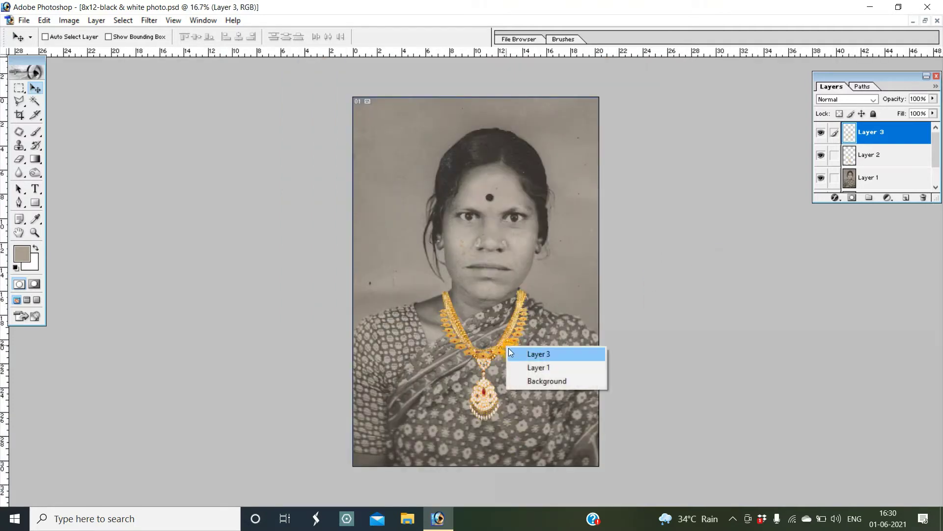
{"action": "left_click", "coordinate": [518, 357]}
{"action": "left_click", "coordinate": [511, 345]}
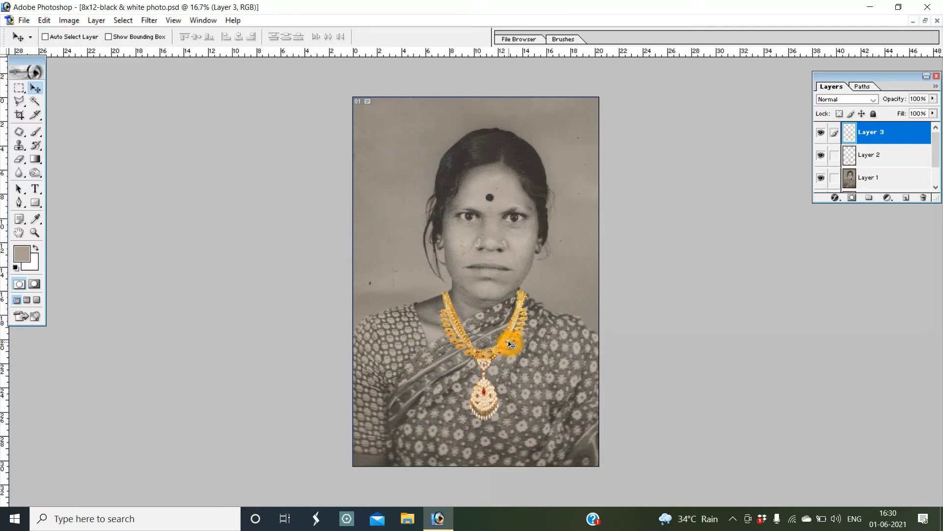
{"action": "key", "text": "ctrl+t"}
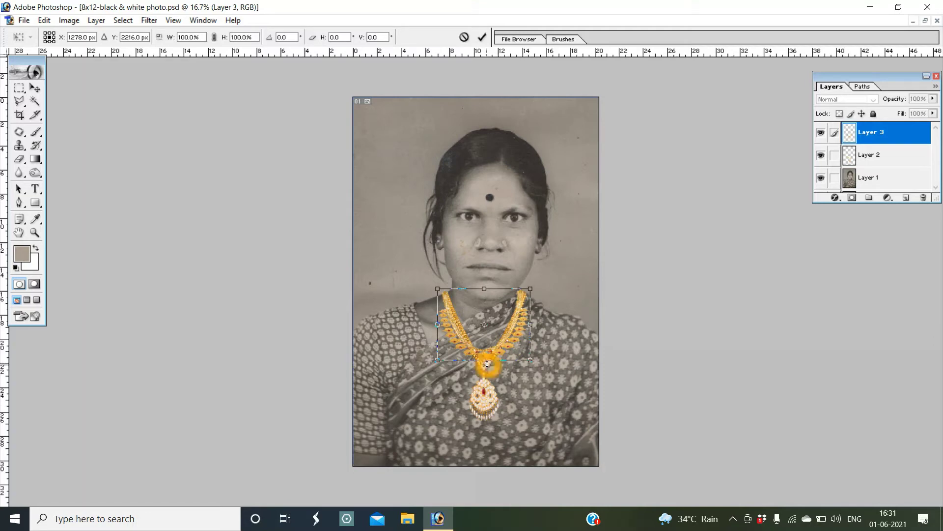
{"action": "left_click_drag", "start_coordinate": [486, 366], "coordinate": [491, 470]}
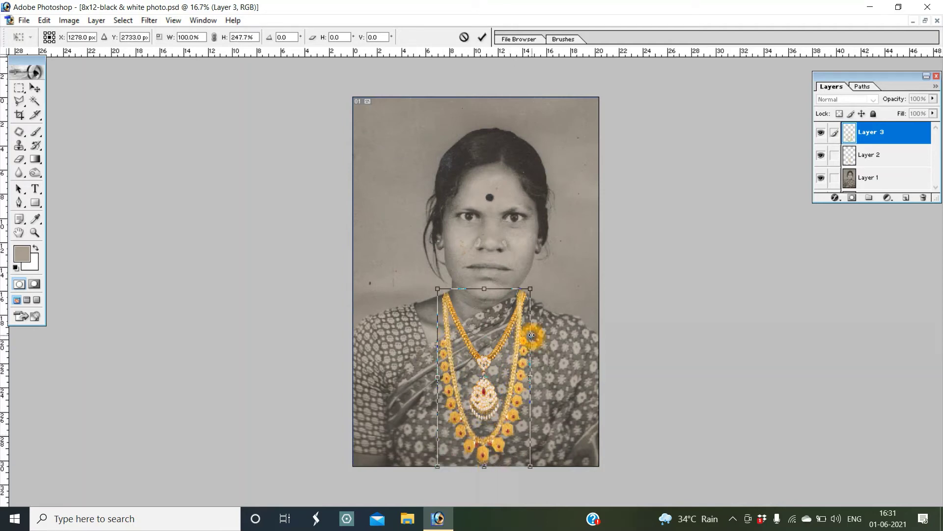
{"action": "left_click_drag", "start_coordinate": [531, 335], "coordinate": [537, 338]}
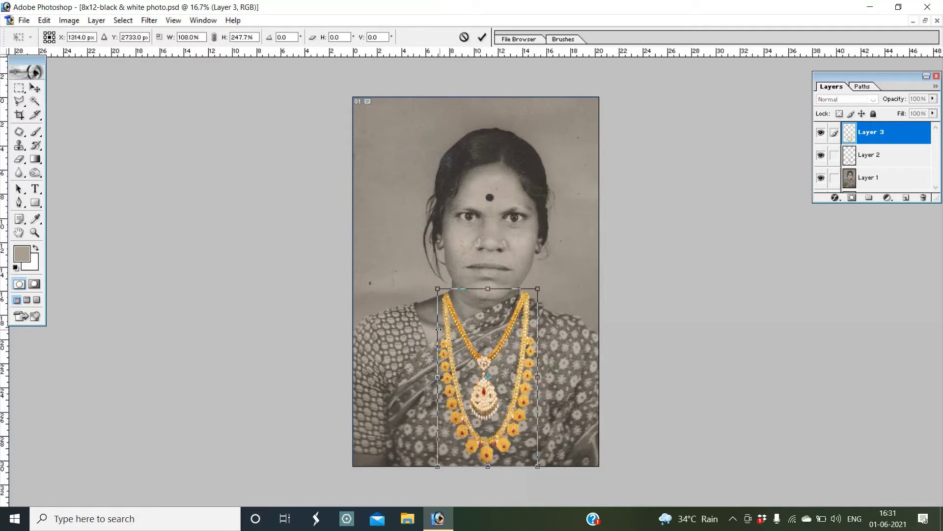
{"action": "left_click_drag", "start_coordinate": [438, 330], "coordinate": [433, 329]}
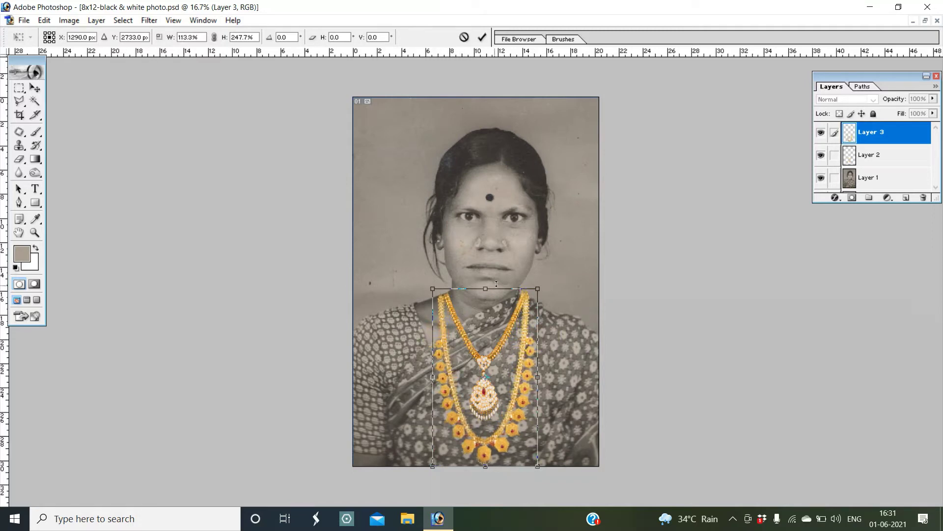
{"action": "left_click_drag", "start_coordinate": [496, 283], "coordinate": [511, 279]}
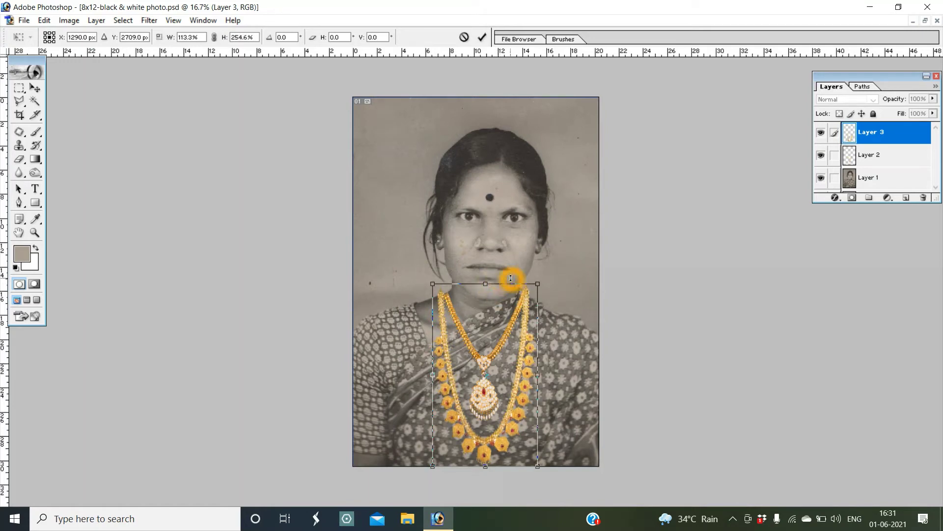
{"action": "key", "text": "Return"}
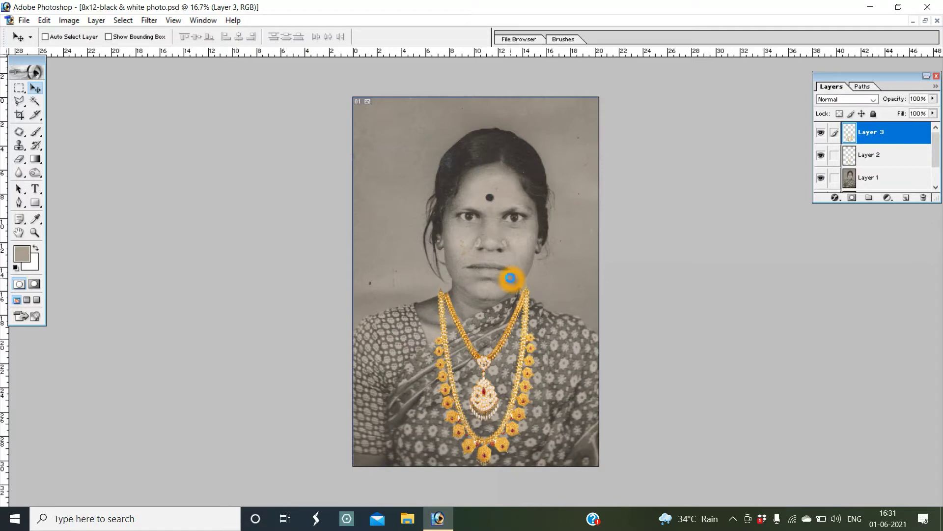
Lower Layer 3's necklaces slightly so their strands start at the neckline
{"action": "left_click", "coordinate": [510, 278]}
{"action": "key", "text": "ctrl+plus"}
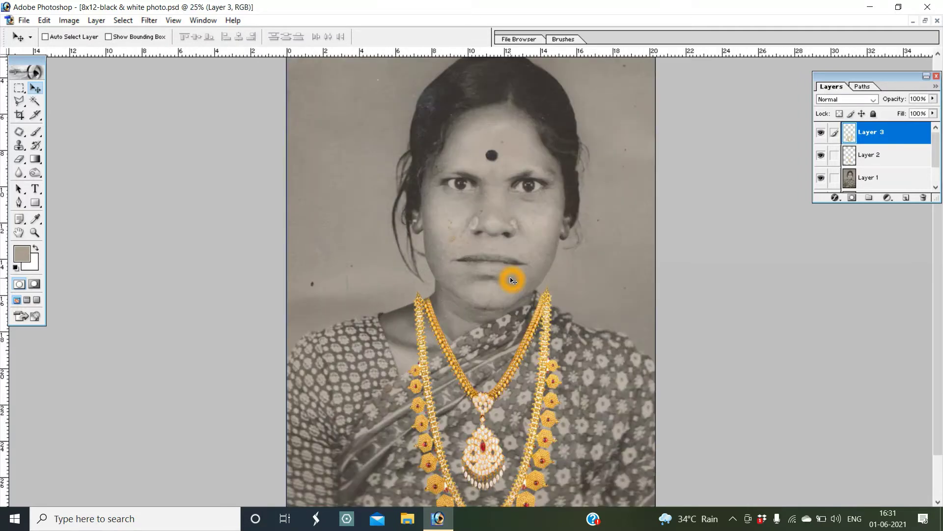
{"action": "key", "text": "ctrl+plus"}
{"action": "key", "text": "ctrl+plus"}
{"action": "key", "text": "ctrl+plus"}
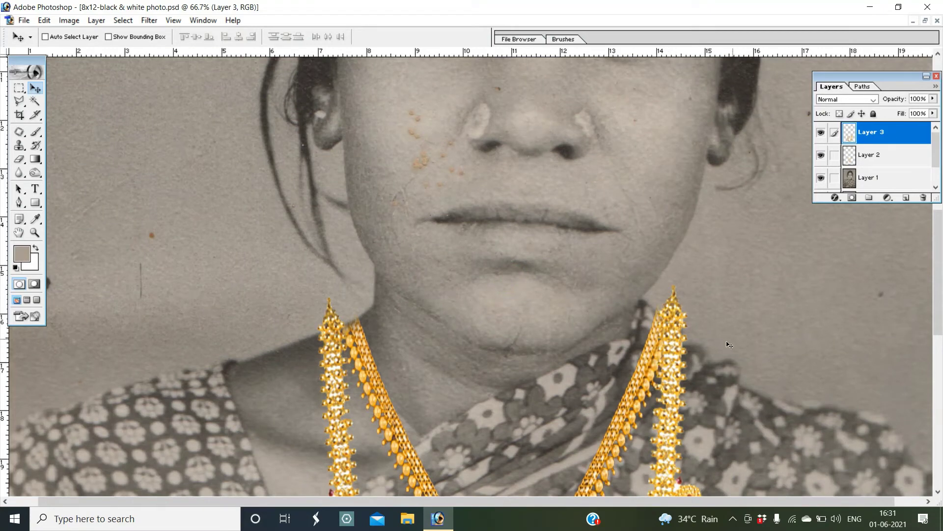
{"action": "right_click", "coordinate": [673, 366]}
{"action": "left_click", "coordinate": [680, 371]}
{"action": "left_click_drag", "start_coordinate": [677, 370], "coordinate": [678, 393]}
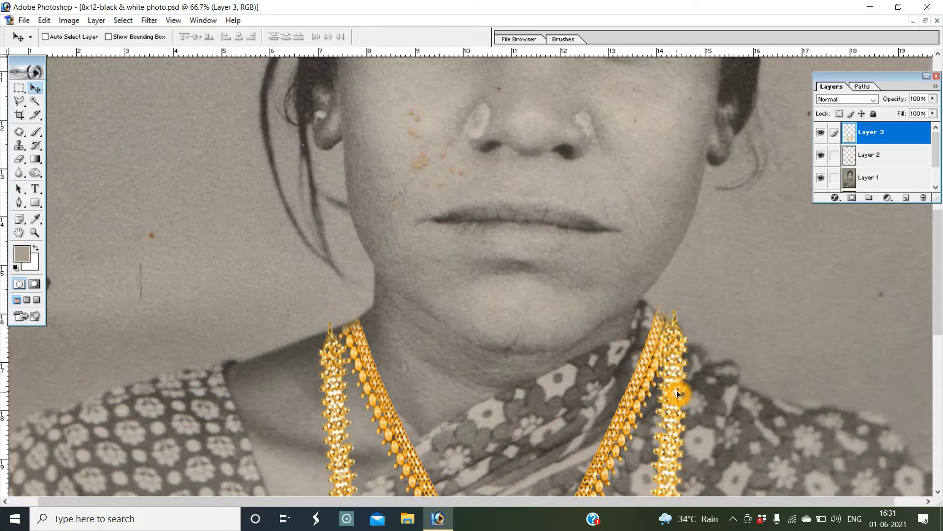
{"action": "left_click_drag", "start_coordinate": [678, 394], "coordinate": [678, 381]}
{"action": "right_click", "coordinate": [338, 348]}
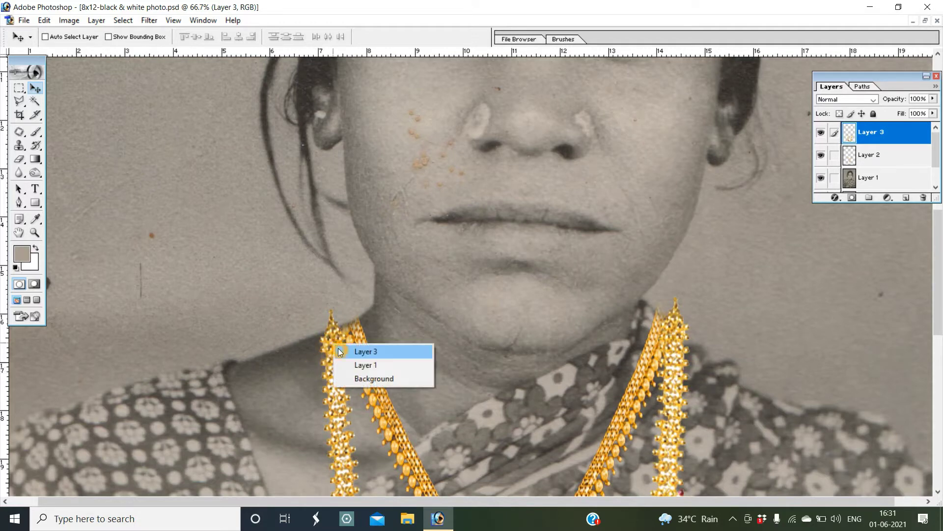
{"action": "left_click", "coordinate": [338, 348]}
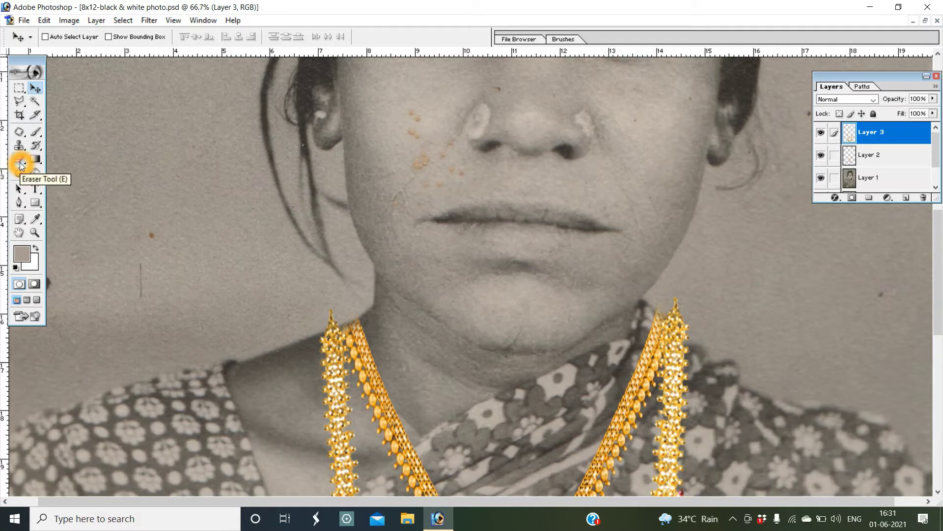
Erase the tops of the left and right necklace strands near the jaw
{"action": "left_click", "coordinate": [20, 165]}
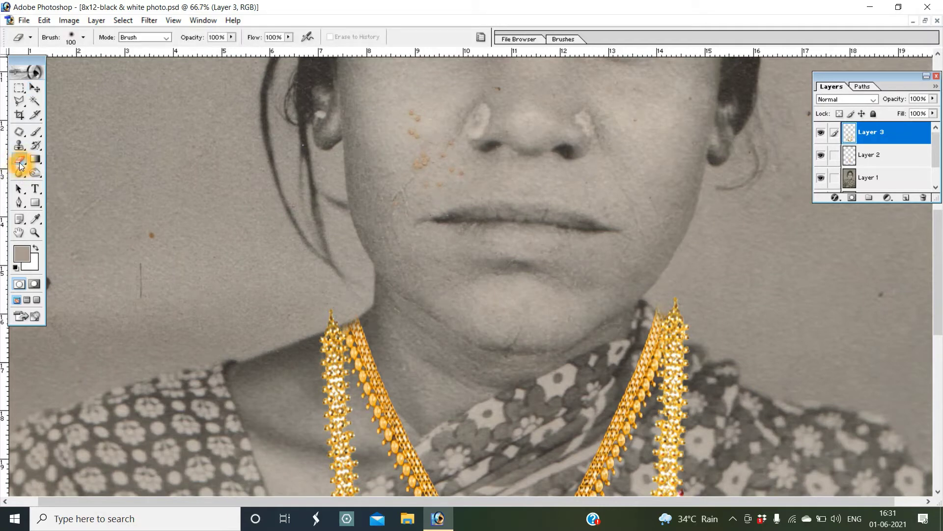
{"action": "left_click", "coordinate": [284, 272]}
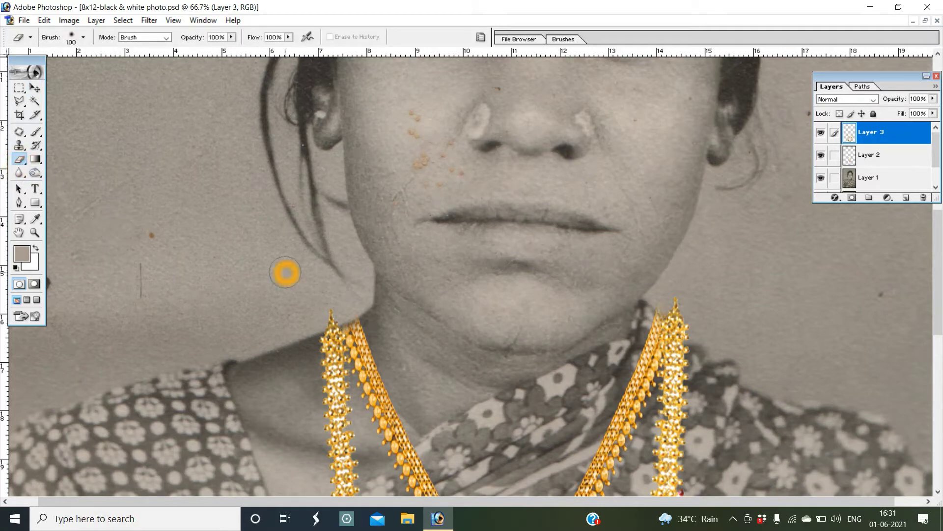
{"action": "left_click", "coordinate": [330, 308]}
{"action": "left_click_drag", "start_coordinate": [331, 308], "coordinate": [343, 310]}
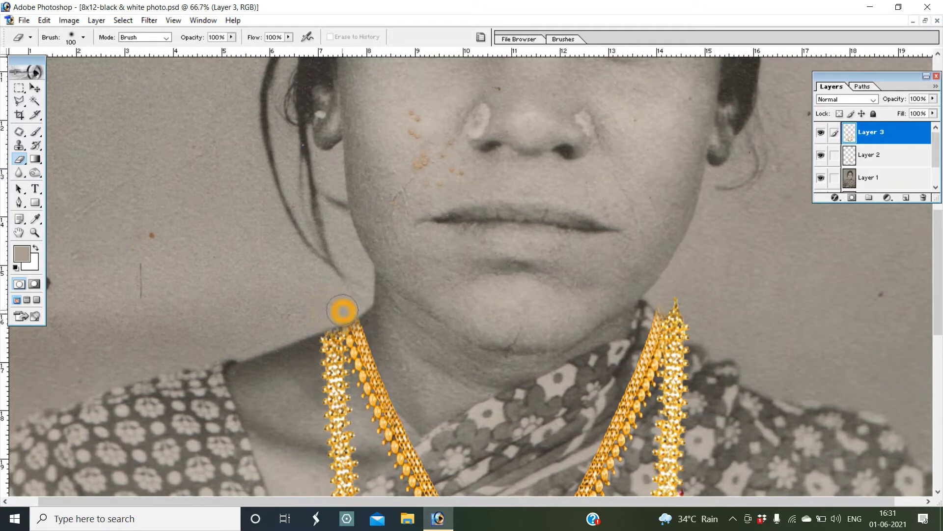
{"action": "left_click_drag", "start_coordinate": [678, 301], "coordinate": [676, 319]}
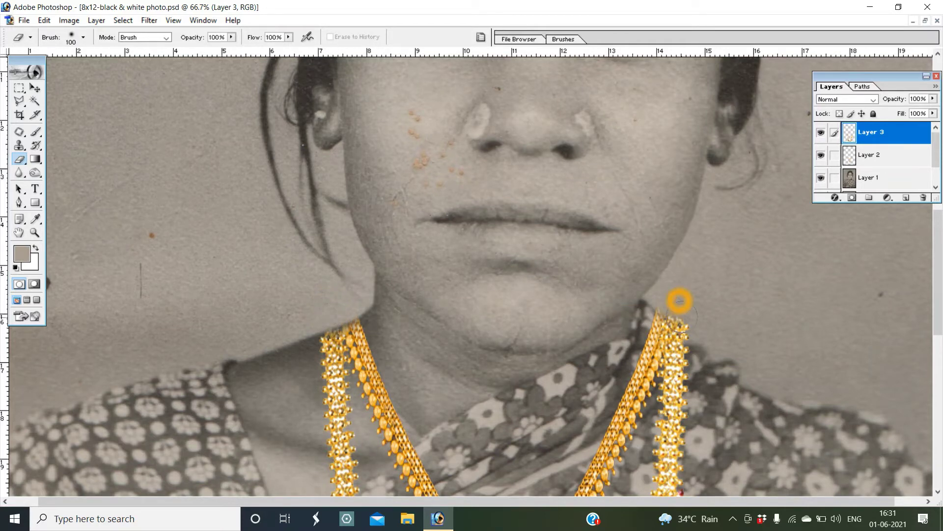
{"action": "left_click", "coordinate": [701, 326]}
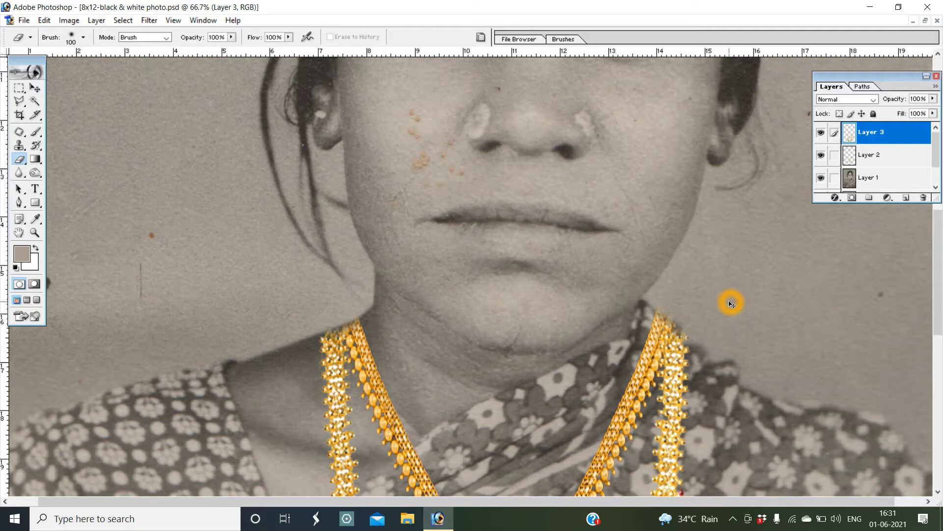
Zoom out and back in to check the necklaces against the whole portrait
{"action": "key", "text": "ctrl+minus"}
{"action": "key", "text": "ctrl+minus"}
{"action": "key", "text": "ctrl+minus"}
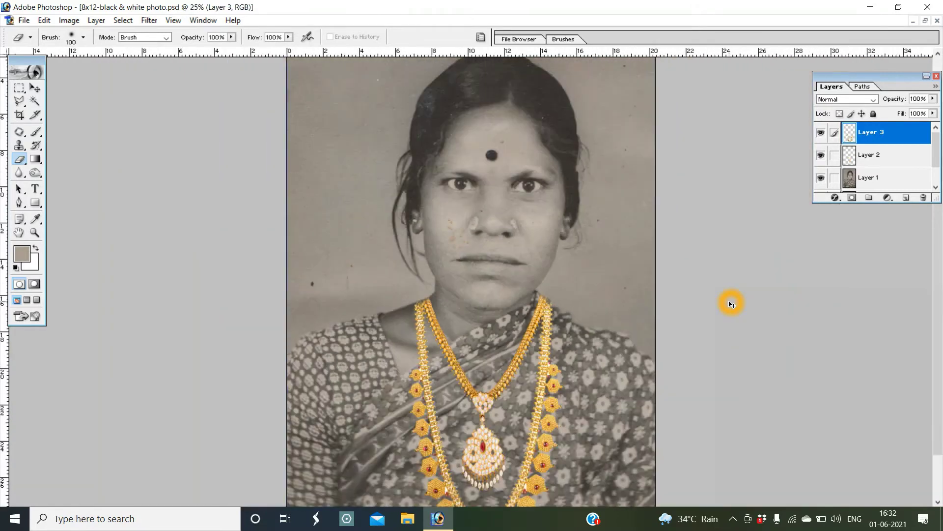
{"action": "key", "text": "ctrl+minus"}
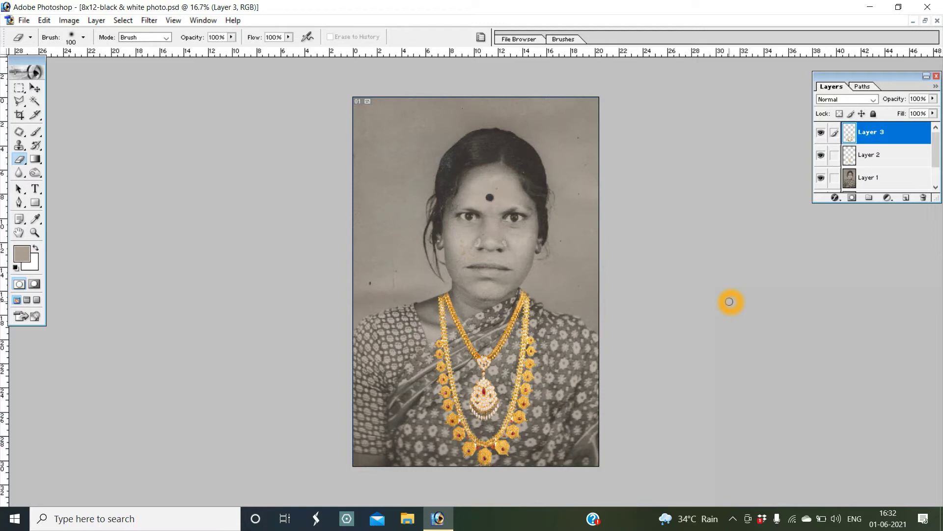
{"action": "key", "text": "ctrl+plus"}
{"action": "key", "text": "ctrl+plus"}
{"action": "key", "text": "ctrl+plus"}
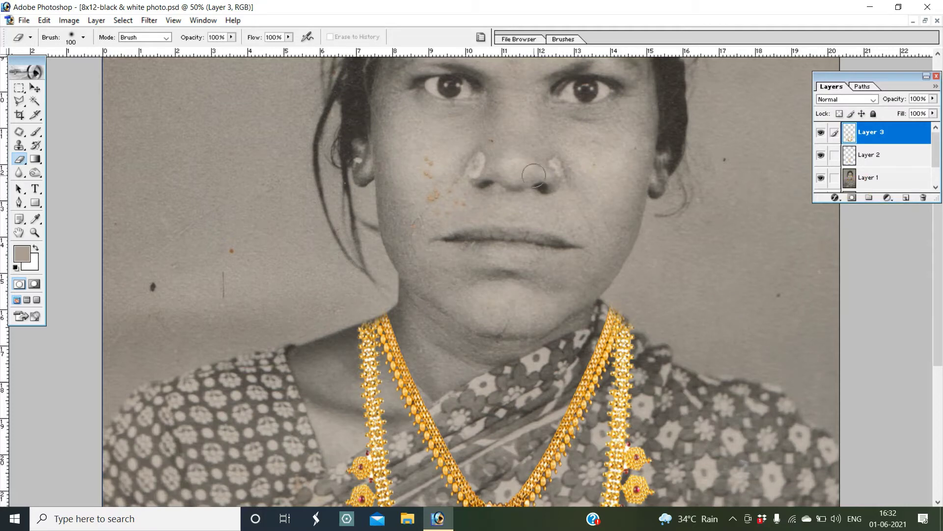
{"action": "left_click_drag", "start_coordinate": [901, 78], "coordinate": [905, 68]}
{"action": "key", "text": "ctrl+minus"}
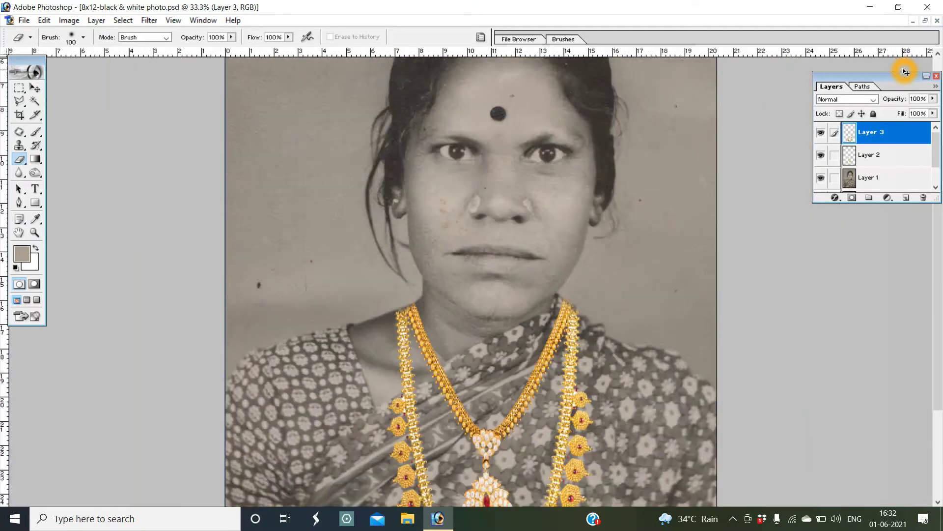
{"action": "key", "text": "ctrl+minus"}
{"action": "key", "text": "ctrl+minus"}
{"action": "key", "text": "ctrl+minus"}
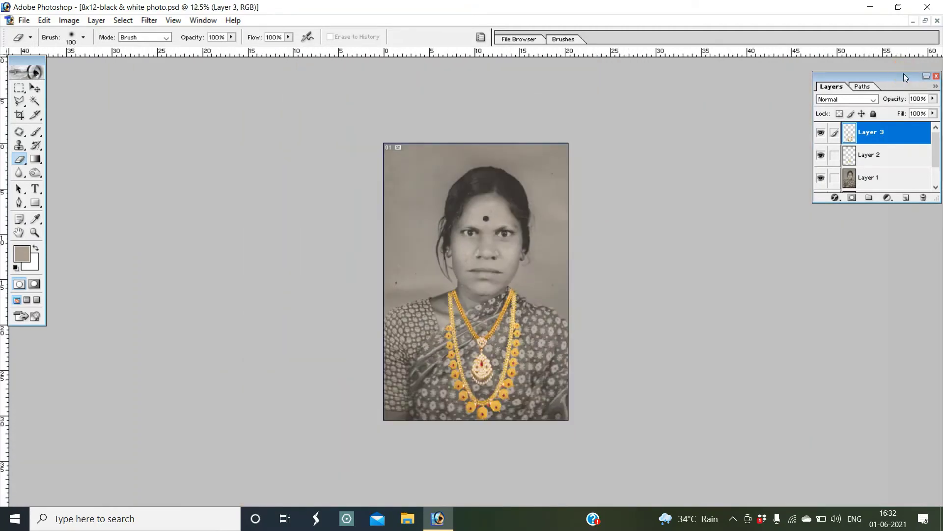
Copy the first earring (Layer 4 copy 3) from GOLD ARNAMENTS into the portrait
{"action": "left_click", "coordinate": [923, 23]}
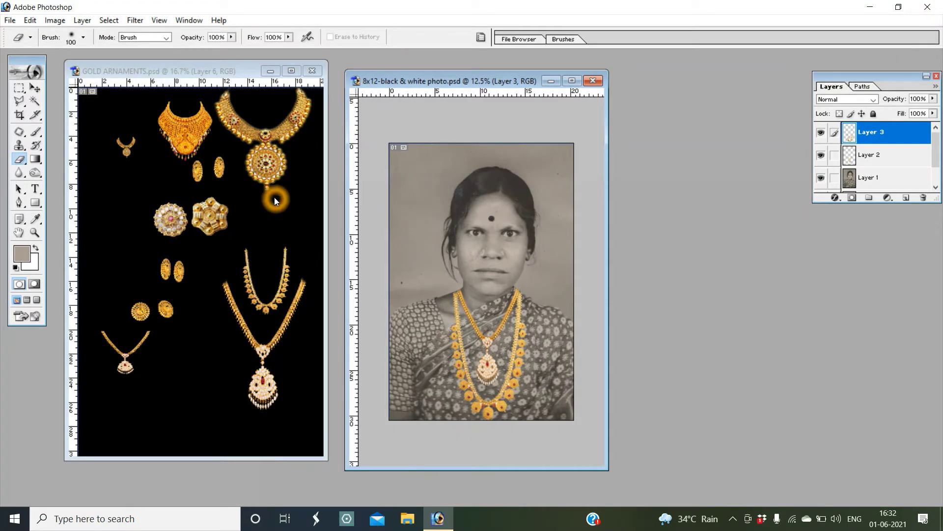
{"action": "left_click", "coordinate": [270, 227]}
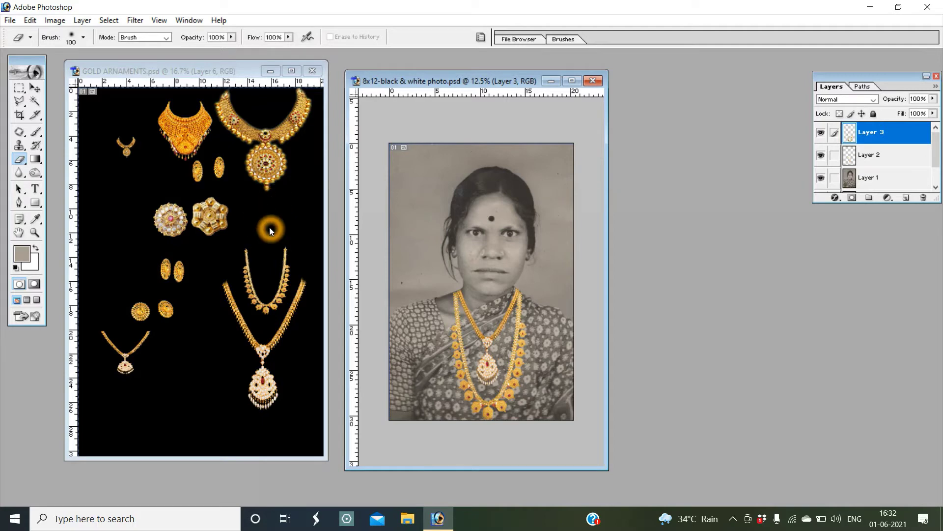
{"action": "left_click", "coordinate": [180, 278]}
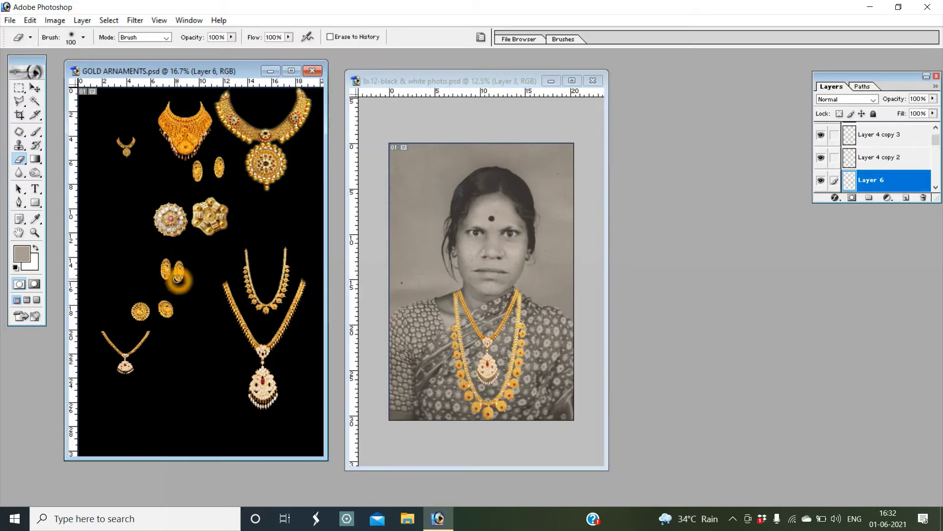
{"action": "left_click", "coordinate": [34, 88]}
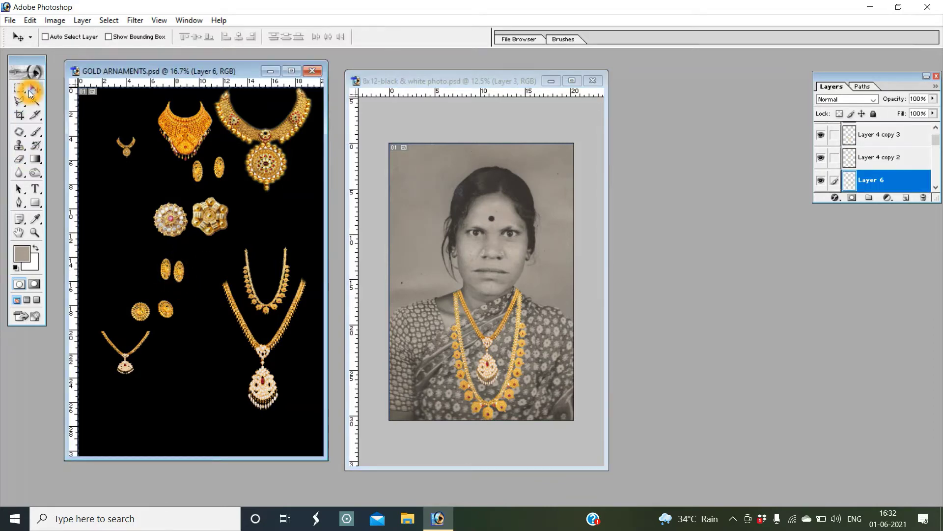
{"action": "right_click", "coordinate": [185, 275]}
{"action": "left_click", "coordinate": [197, 280]}
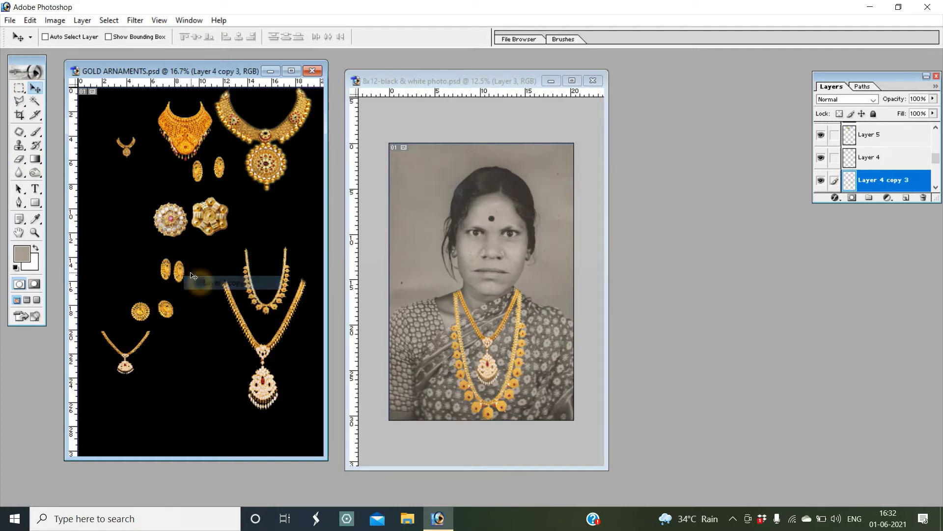
{"action": "left_click_drag", "start_coordinate": [193, 277], "coordinate": [519, 264]}
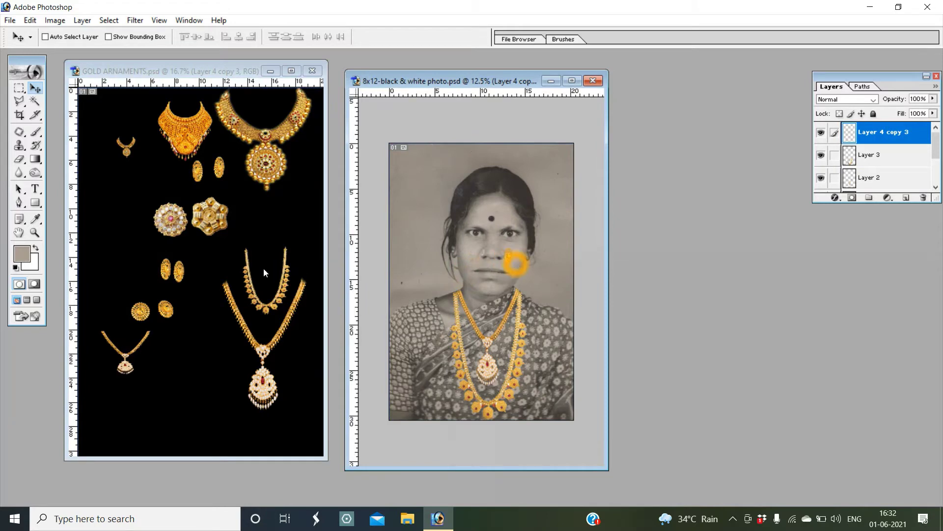
Copy the second earring (Layer 4 copy 2) into the portrait and maximize it
{"action": "left_click", "coordinate": [170, 270]}
{"action": "right_click", "coordinate": [169, 271]}
{"action": "left_click", "coordinate": [178, 277]}
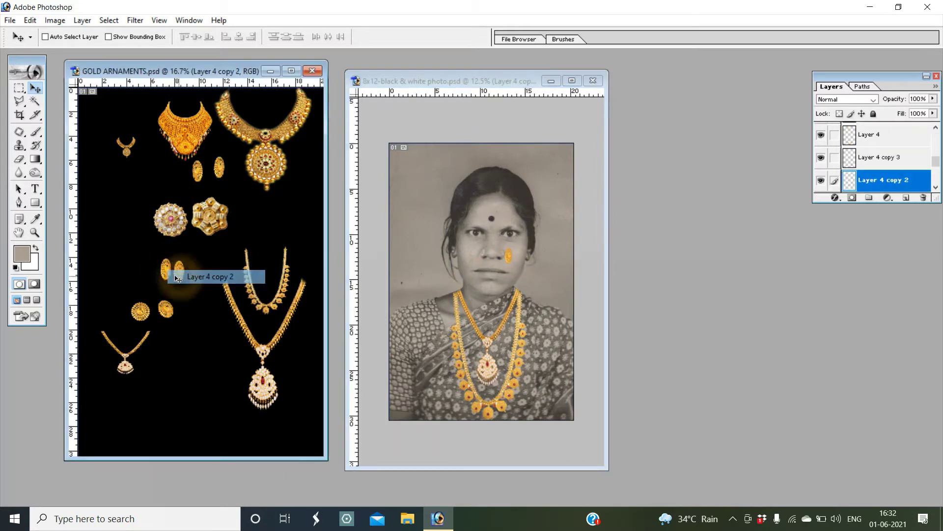
{"action": "left_click_drag", "start_coordinate": [177, 278], "coordinate": [431, 264]}
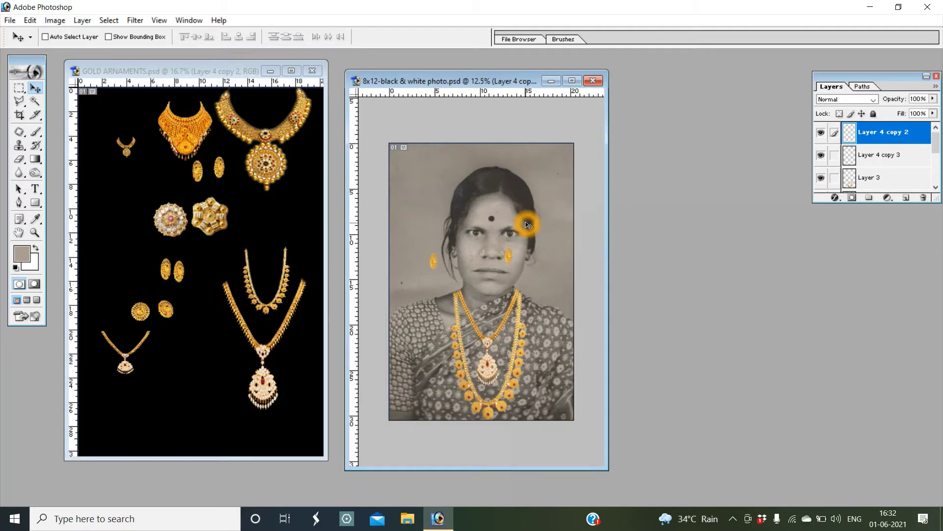
{"action": "left_click", "coordinate": [575, 85]}
{"action": "left_click", "coordinate": [572, 81]}
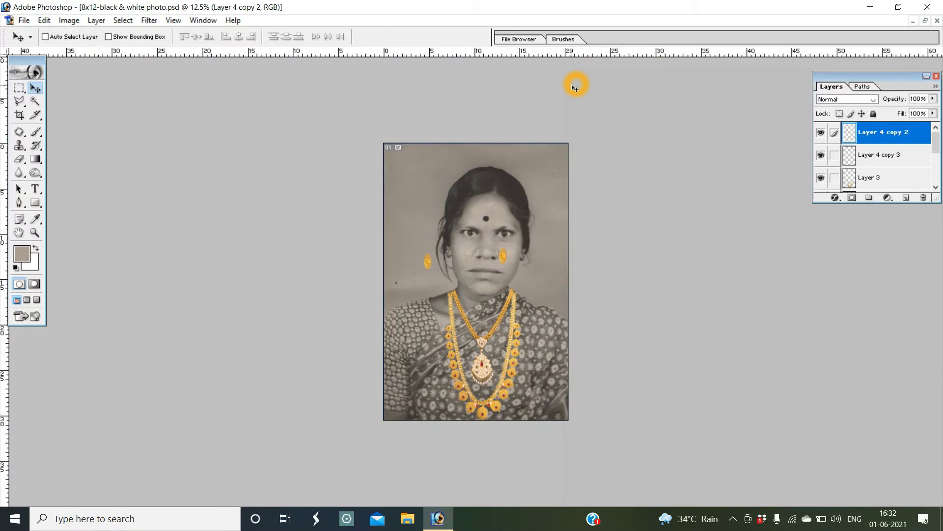
Zoom in and move the right-hand earring (Layer 4 copy 3) onto its earlobe
{"action": "key", "text": "ctrl+plus"}
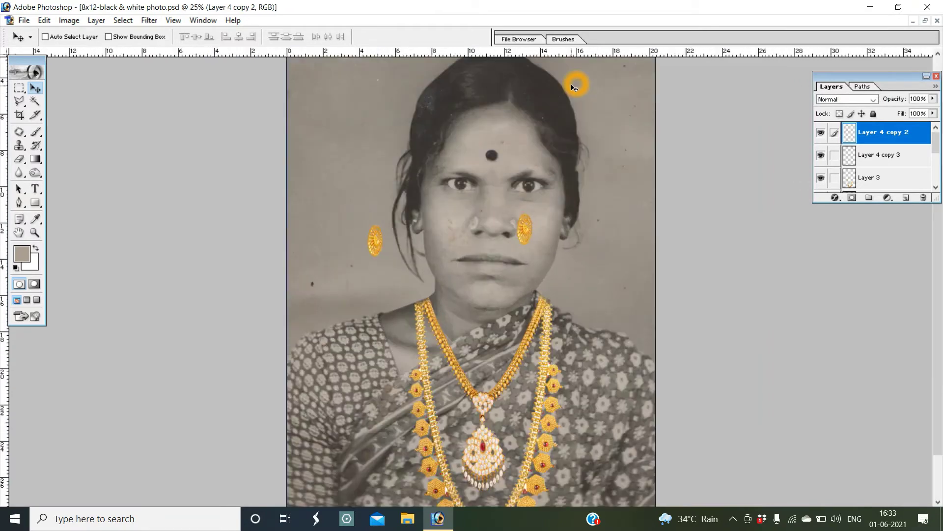
{"action": "key", "text": "ctrl+plus"}
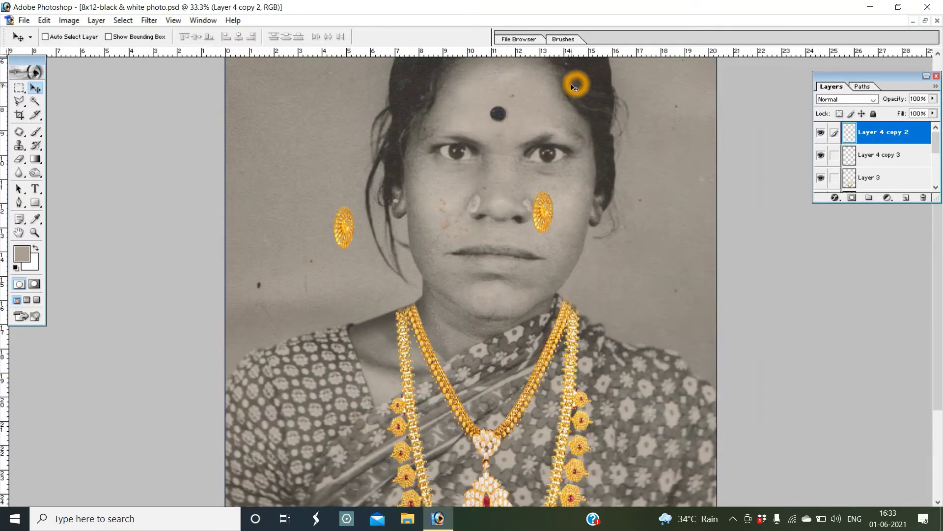
{"action": "key", "text": "ctrl+plus"}
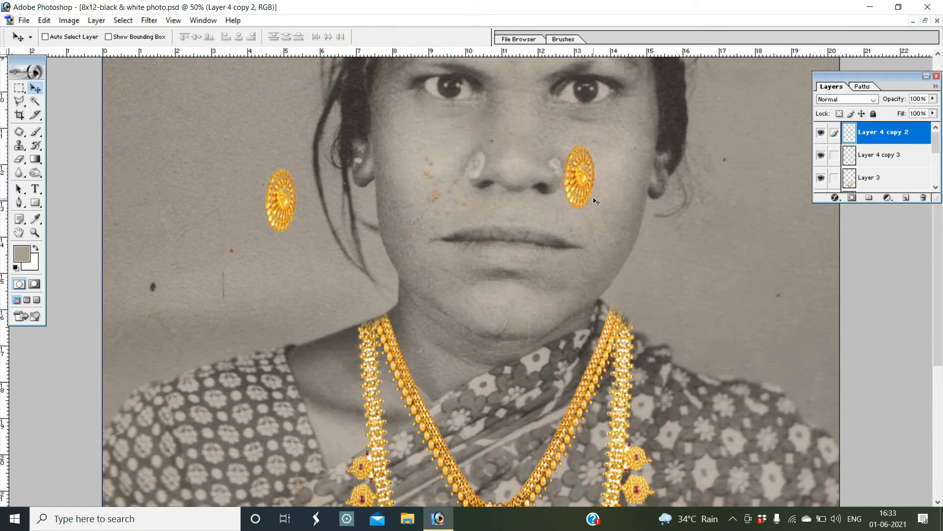
{"action": "right_click", "coordinate": [589, 188]}
{"action": "left_click", "coordinate": [606, 190]}
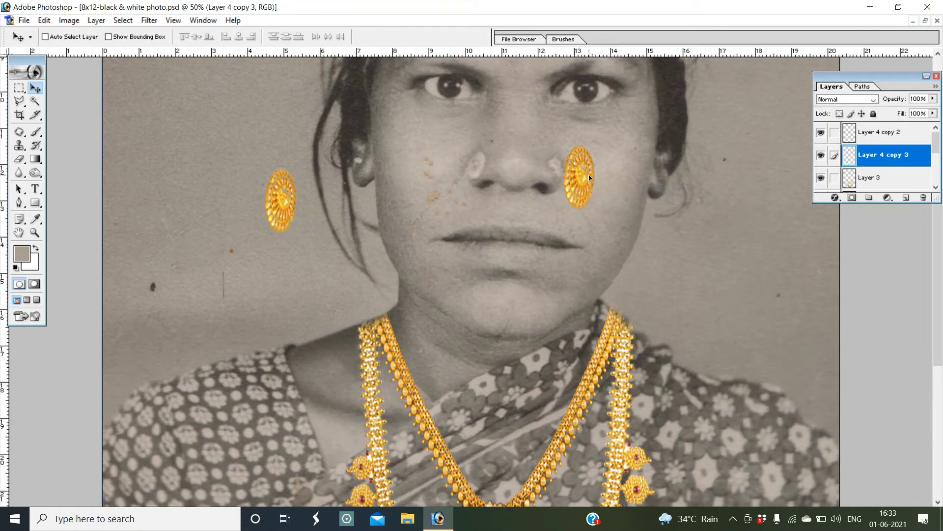
{"action": "left_click_drag", "start_coordinate": [592, 175], "coordinate": [677, 167]}
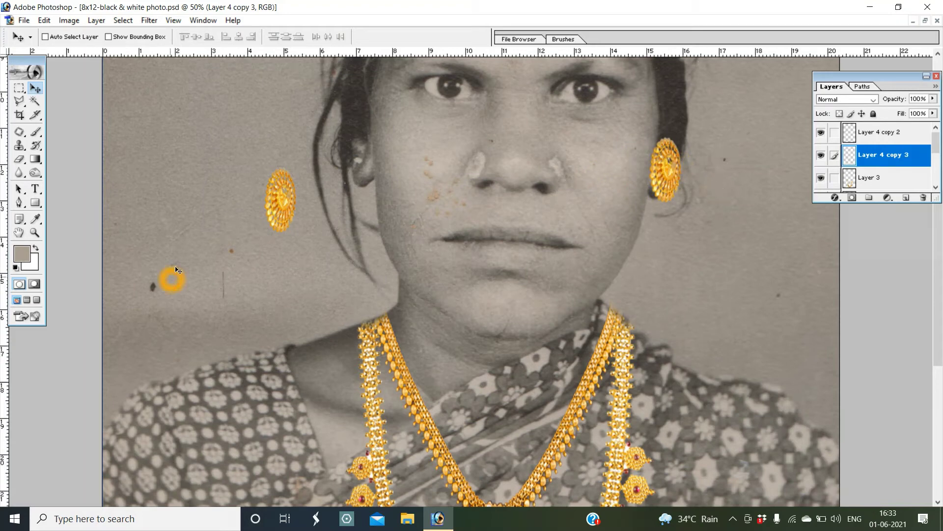
Move the left-hand earring (Layer 4 copy 2) onto the other earlobe
{"action": "right_click", "coordinate": [281, 199]}
{"action": "left_click", "coordinate": [297, 204]}
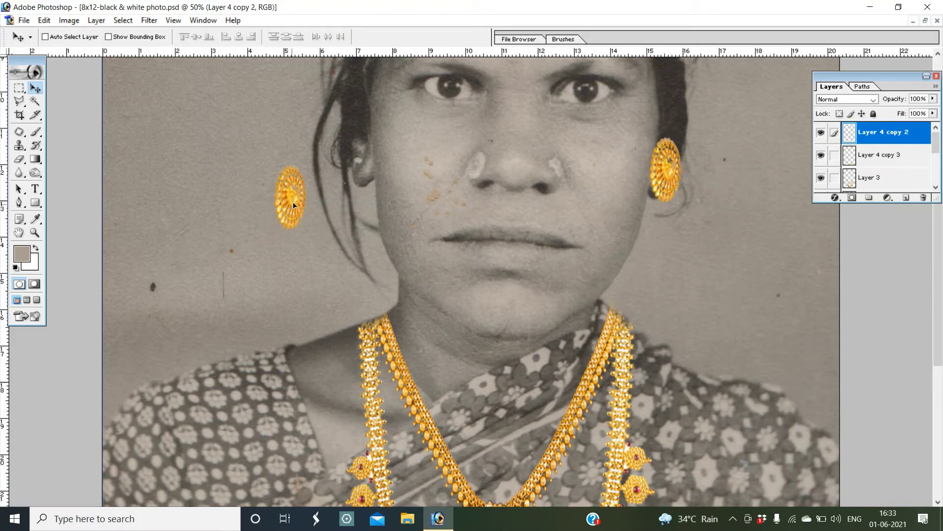
{"action": "mouse_move", "coordinate": [283, 199]}
{"action": "left_mouse_down"}
{"action": "mouse_move", "coordinate": [360, 168]}
{"action": "mouse_move", "coordinate": [353, 187]}
{"action": "mouse_move", "coordinate": [530, 237]}
{"action": "left_mouse_up"}
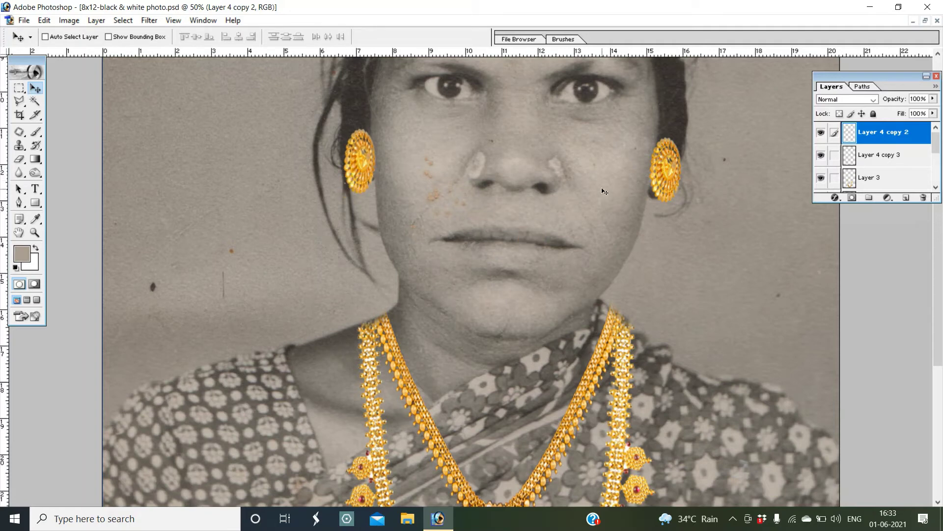
{"action": "left_click", "coordinate": [925, 23]}
Drag the round jewelled ornament from the gold ornaments document into the portrait
{"action": "left_click", "coordinate": [925, 24]}
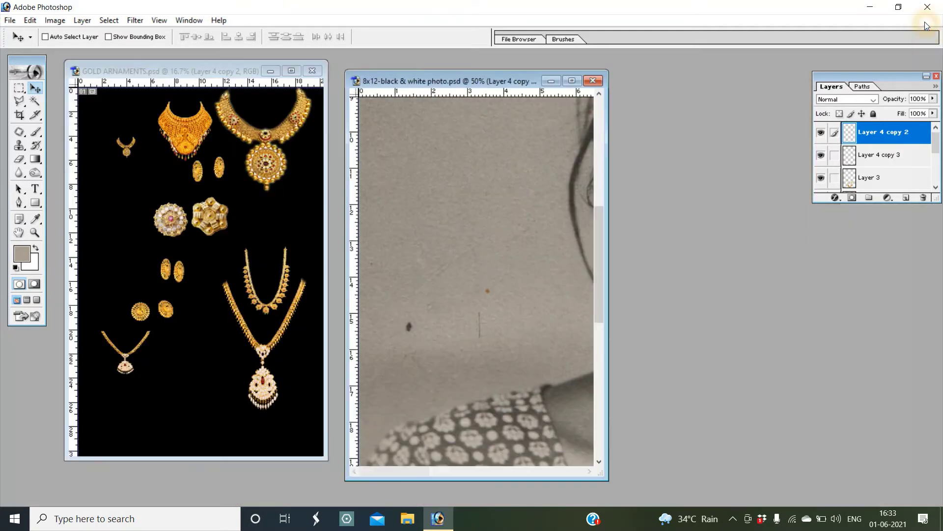
{"action": "left_click", "coordinate": [268, 235]}
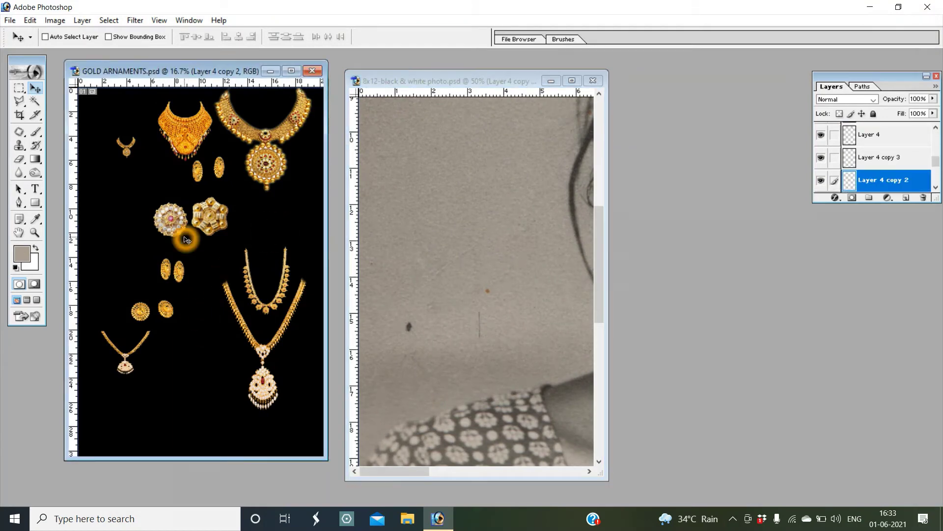
{"action": "right_click", "coordinate": [173, 216]}
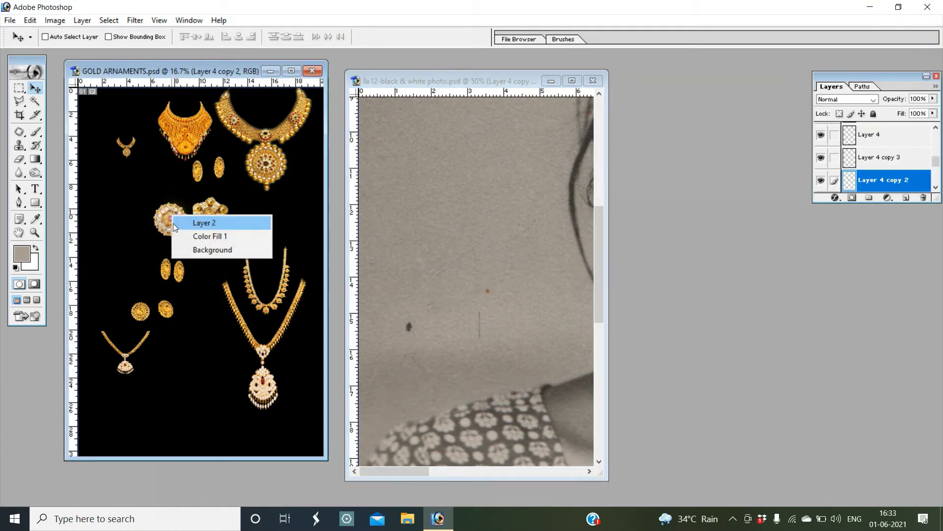
{"action": "left_click", "coordinate": [174, 224]}
{"action": "left_click_drag", "start_coordinate": [176, 219], "coordinate": [460, 254]}
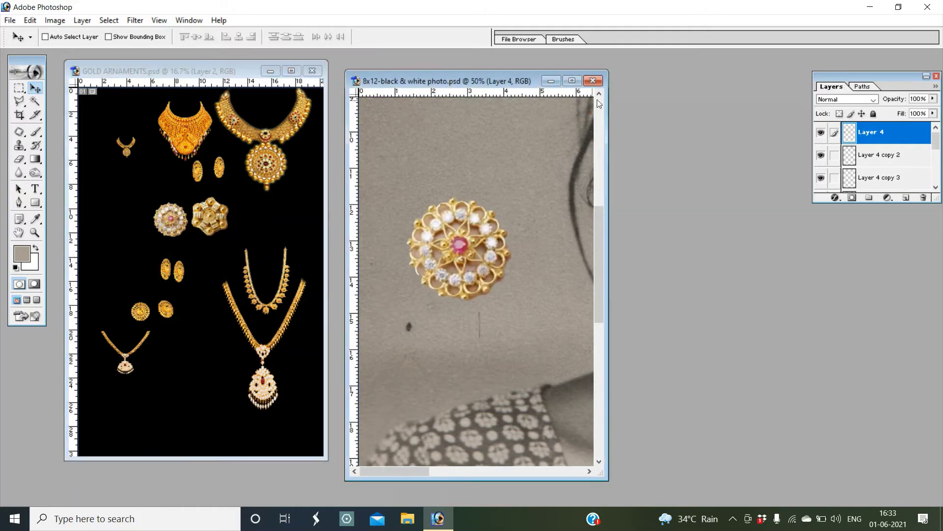
Maximize the portrait window and place the Layer 4 ornament beside the woman's nose
{"action": "left_click", "coordinate": [572, 80]}
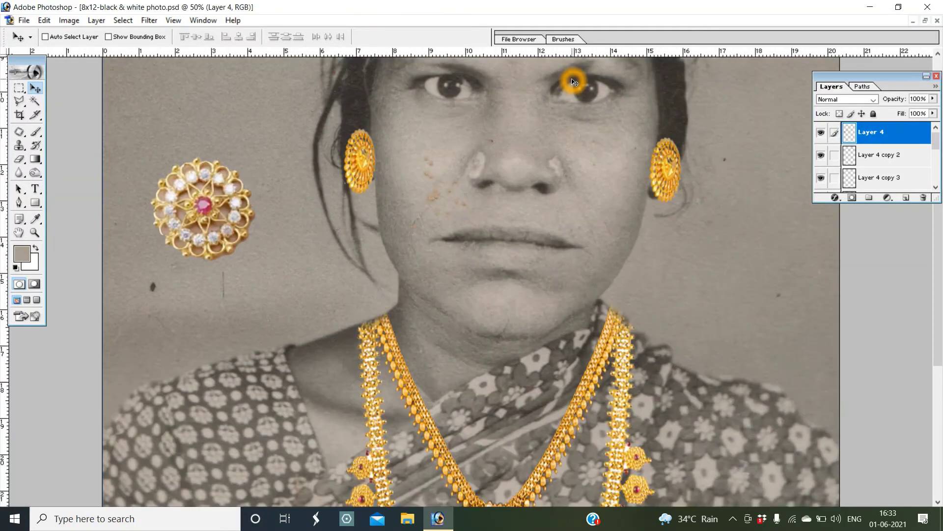
{"action": "right_click", "coordinate": [239, 210]}
{"action": "left_click", "coordinate": [259, 214]}
{"action": "mouse_move", "coordinate": [239, 210]}
{"action": "left_mouse_down"}
{"action": "mouse_move", "coordinate": [488, 221]}
{"action": "mouse_move", "coordinate": [486, 232]}
{"action": "left_mouse_up"}
{"action": "left_click", "coordinate": [495, 179]}
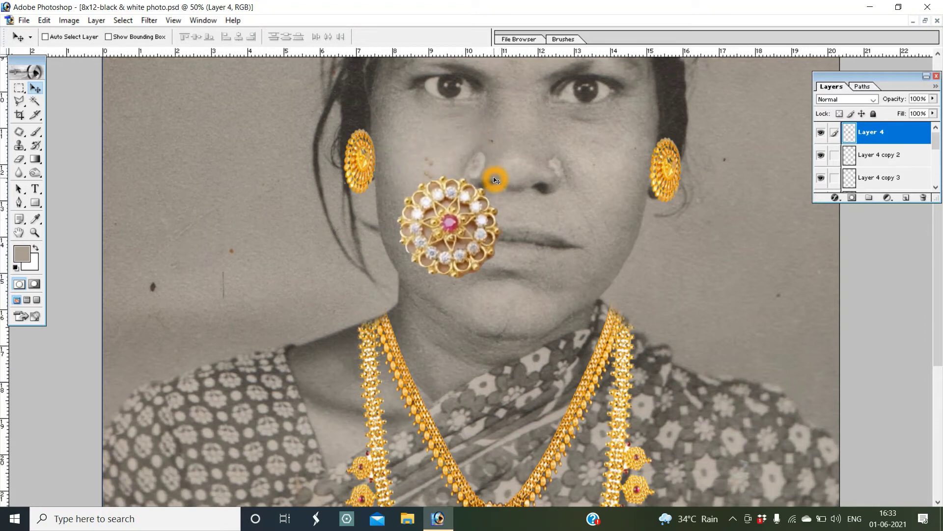
{"action": "key", "text": "ctrl+t"}
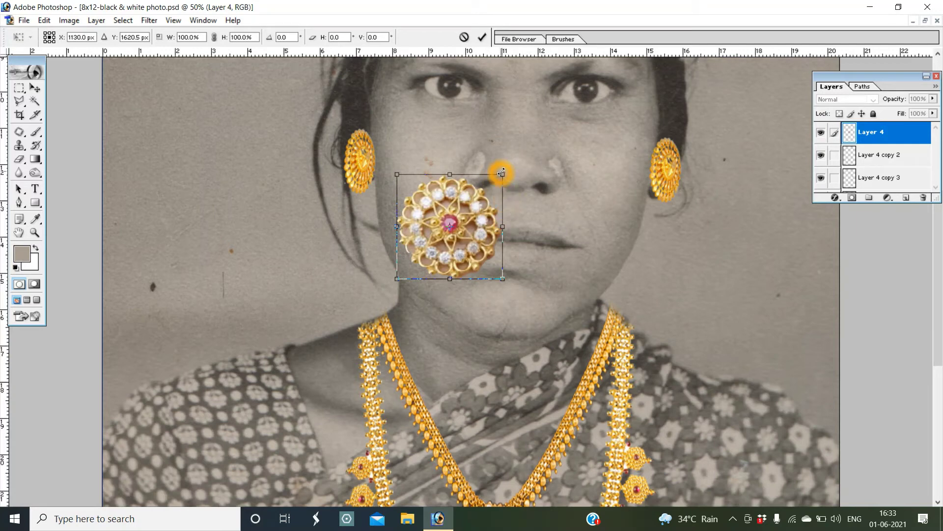
Scale the ornament down and narrow it to about 82% width, forming a small oval
{"action": "mouse_move", "coordinate": [501, 173]}
{"action": "left_mouse_down"}
{"action": "mouse_move", "coordinate": [484, 199]}
{"action": "mouse_move", "coordinate": [511, 185]}
{"action": "left_mouse_up"}
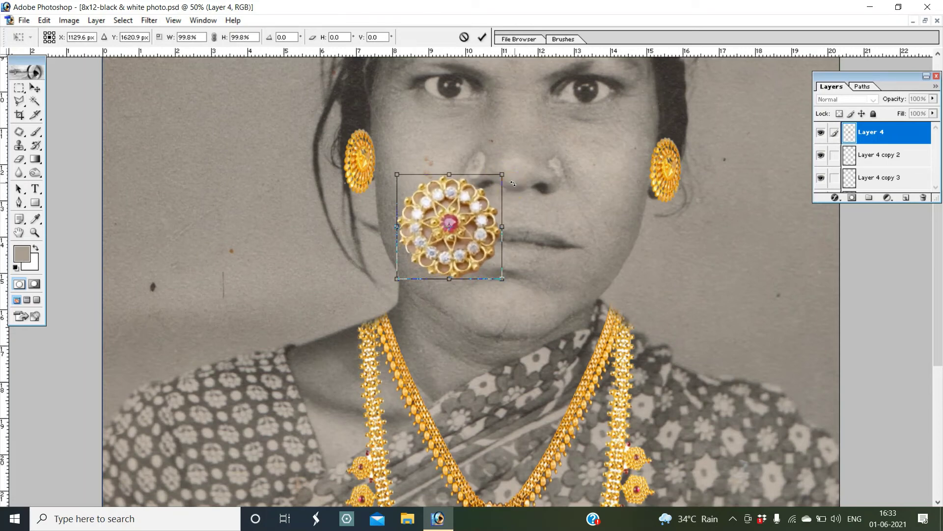
{"action": "key", "text": "Return"}
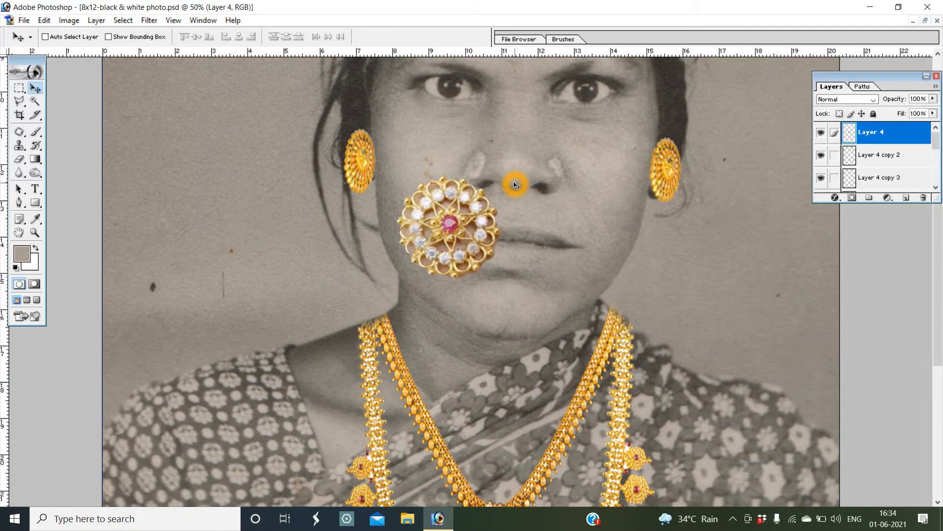
{"action": "key", "text": "ctrl+t"}
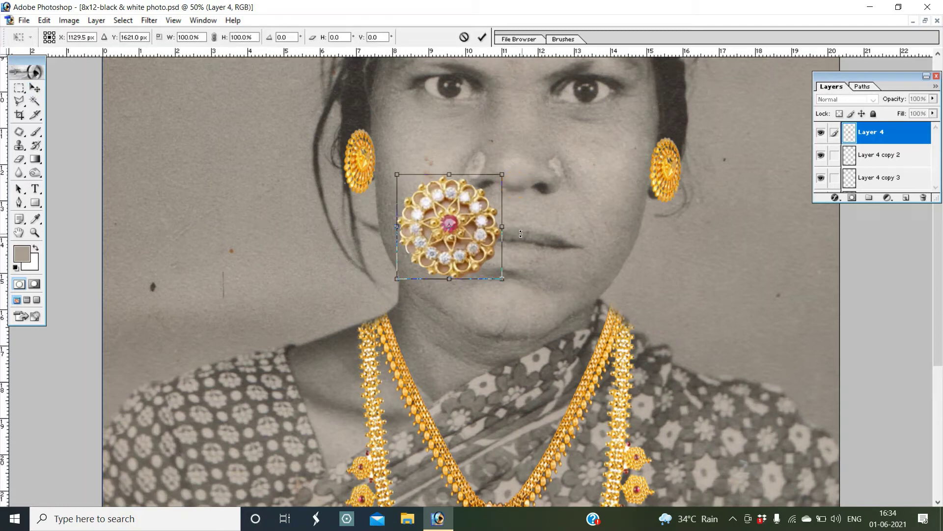
{"action": "left_click", "coordinate": [516, 231]}
{"action": "left_click", "coordinate": [506, 229]}
{"action": "left_click_drag", "start_coordinate": [505, 229], "coordinate": [467, 237]}
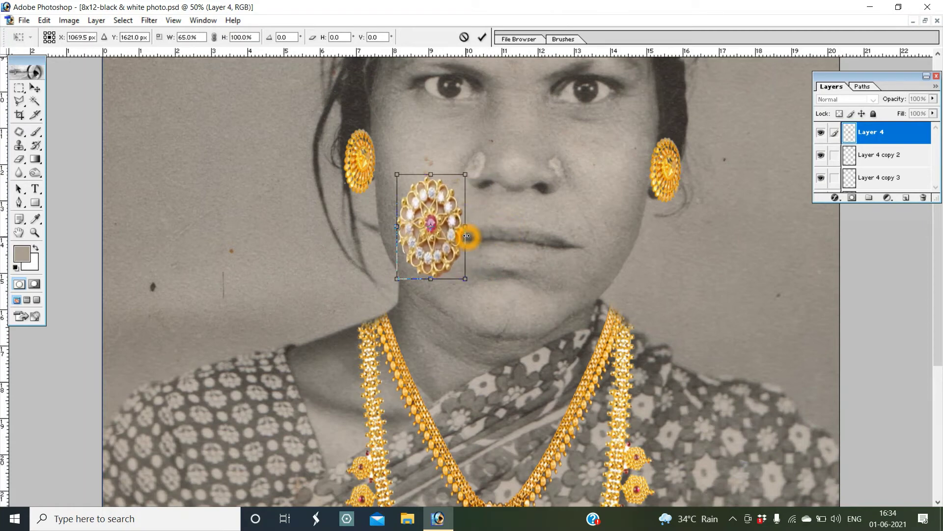
{"action": "left_click", "coordinate": [471, 281]}
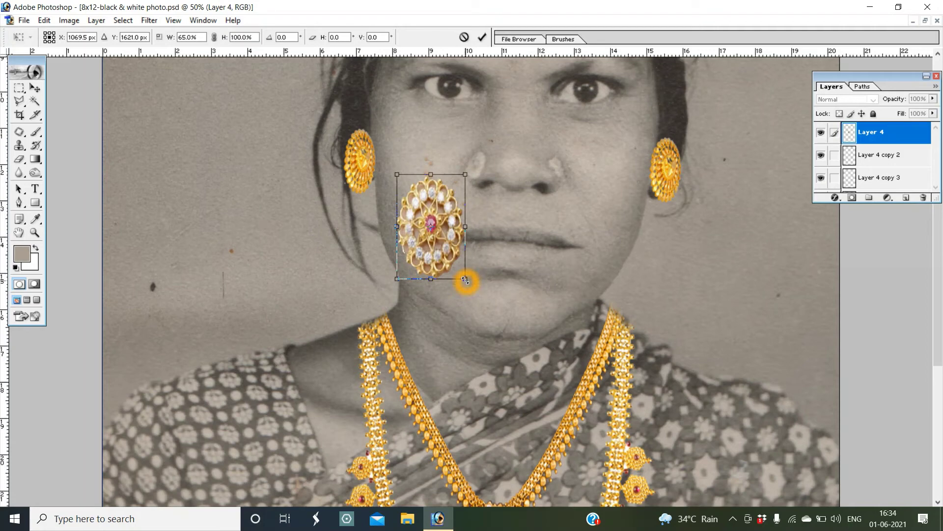
{"action": "left_click_drag", "start_coordinate": [465, 280], "coordinate": [444, 222]}
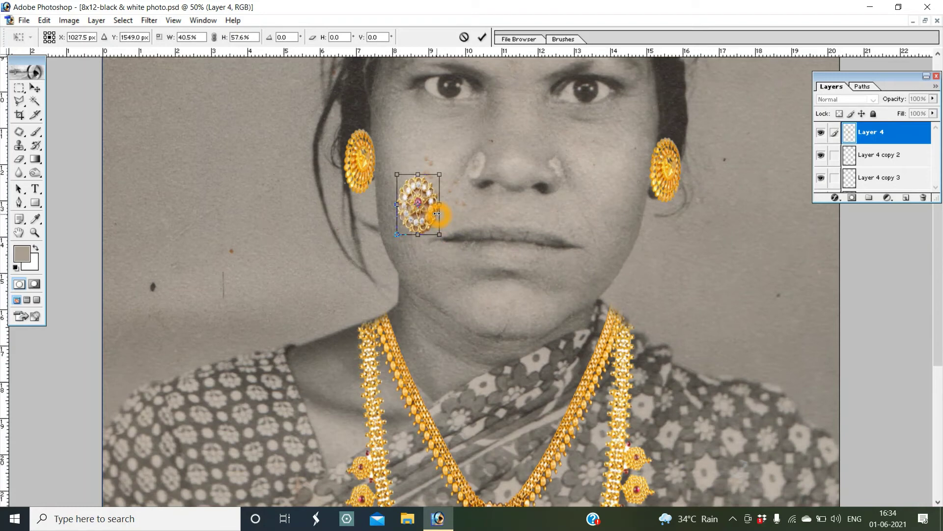
{"action": "left_click_drag", "start_coordinate": [421, 173], "coordinate": [431, 209]}
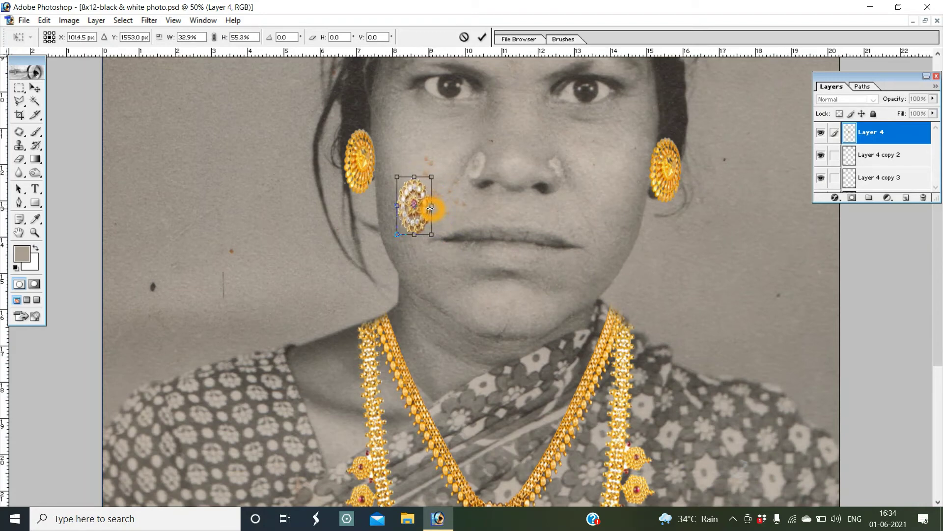
{"action": "key", "text": "Return"}
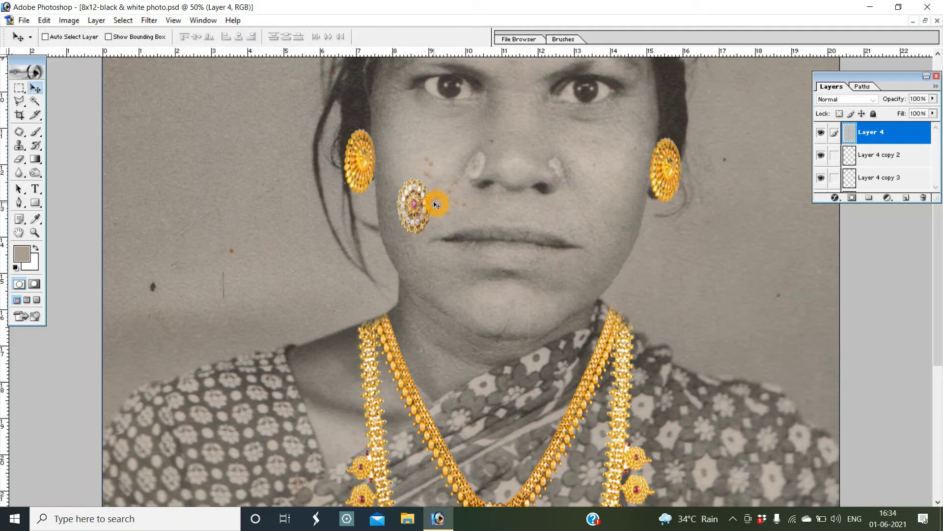
Move the nose pin onto the side of the nose, shrink it slightly and nudge it up-right
{"action": "left_click_drag", "start_coordinate": [418, 212], "coordinate": [478, 176]}
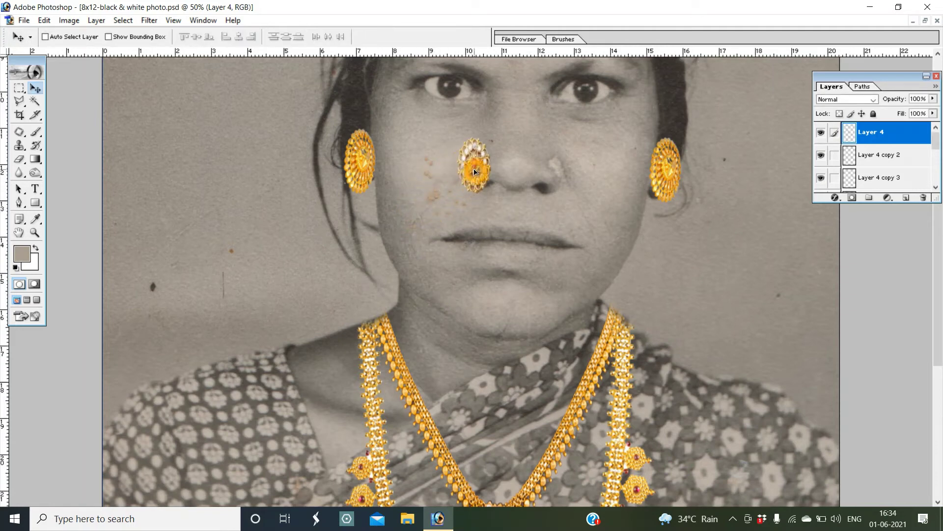
{"action": "key", "text": "ctrl+t"}
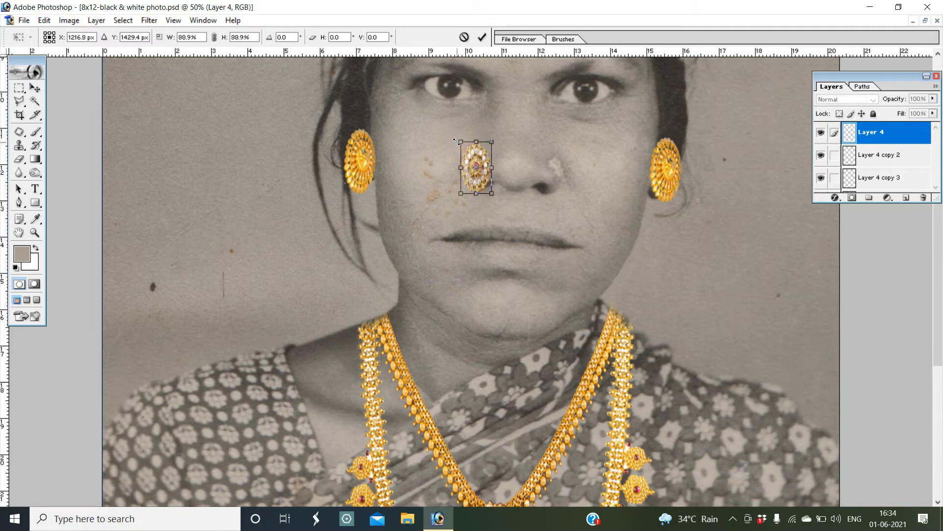
{"action": "left_click_drag", "start_coordinate": [458, 136], "coordinate": [461, 147]}
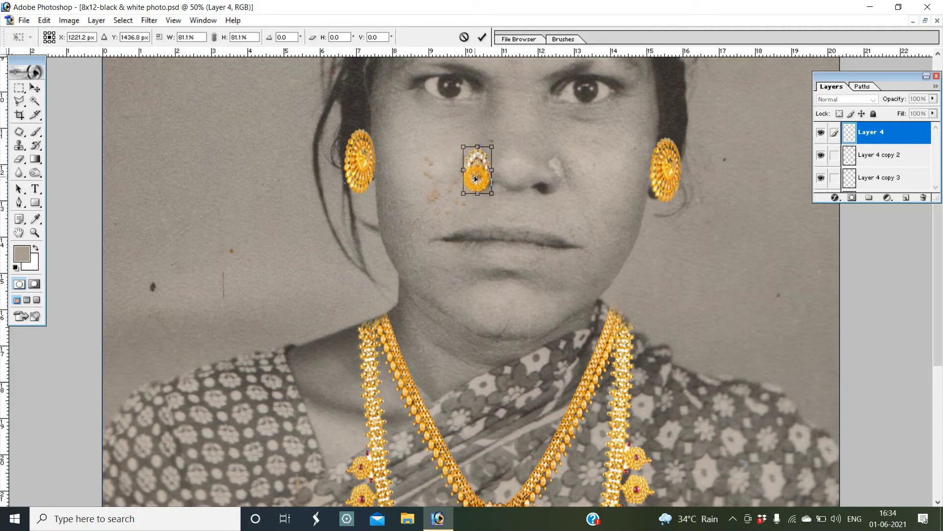
{"action": "key", "text": "Return"}
{"action": "left_click_drag", "start_coordinate": [475, 178], "coordinate": [486, 171]}
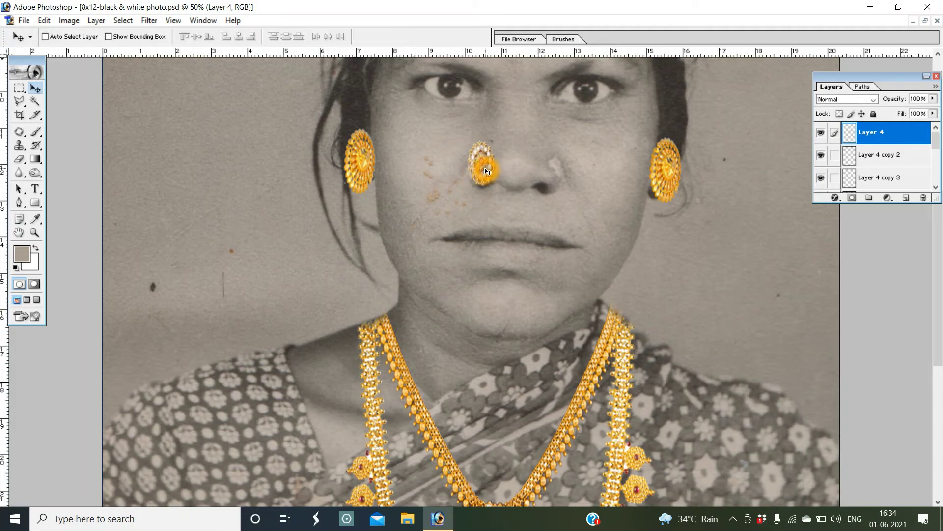
{"action": "key", "text": "ctrl+plus"}
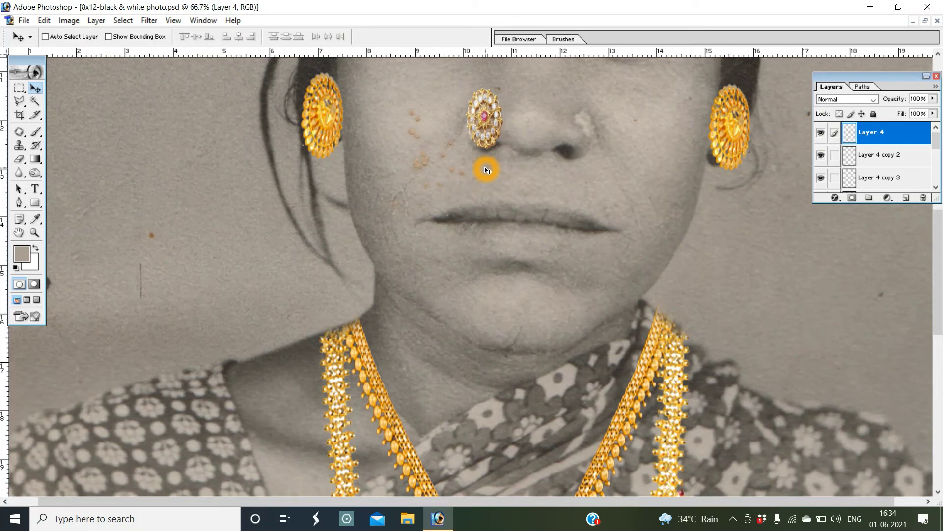
Reposition the nose pin on the nostril and shrink it to about 78%
{"action": "mouse_move", "coordinate": [487, 170]}
{"action": "left_mouse_down"}
{"action": "mouse_move", "coordinate": [497, 140]}
{"action": "mouse_move", "coordinate": [510, 167]}
{"action": "left_mouse_up"}
{"action": "key", "text": "ctrl+t"}
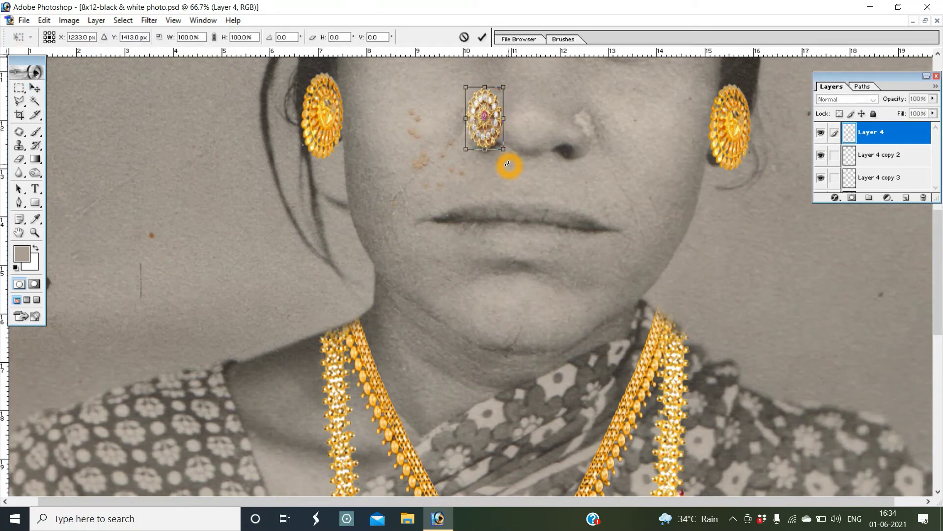
{"action": "left_click_drag", "start_coordinate": [503, 150], "coordinate": [491, 138]}
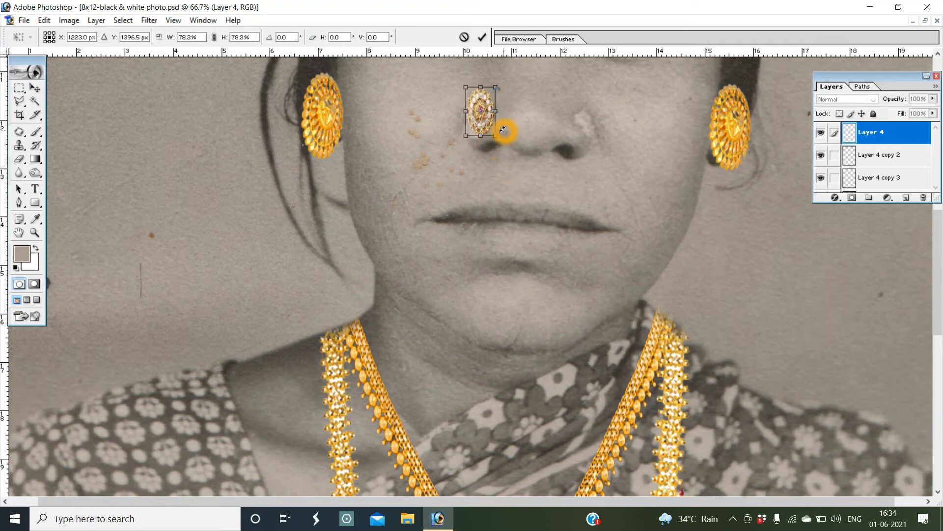
{"action": "key", "text": "Return"}
{"action": "left_click_drag", "start_coordinate": [483, 105], "coordinate": [485, 111]}
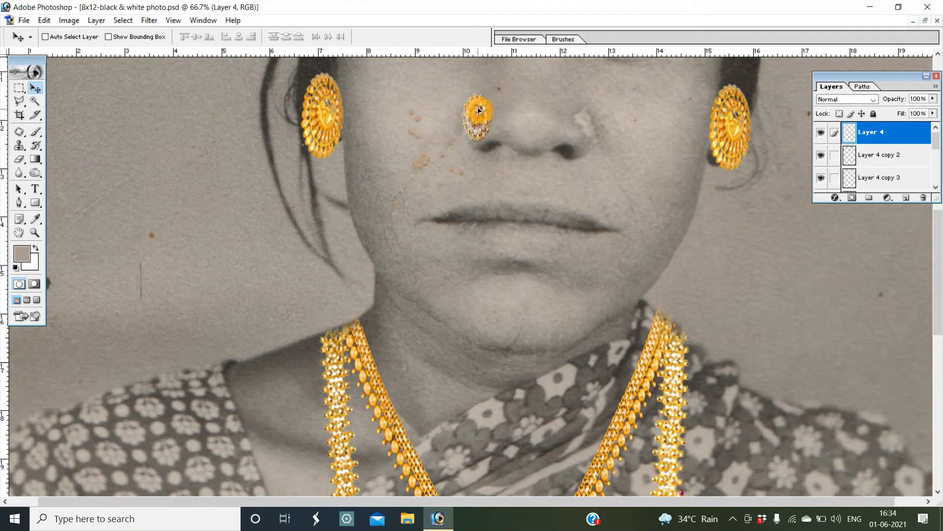
Shorten the nose pin from the top and narrow it to about 85% width
{"action": "key", "text": "ctrl+t"}
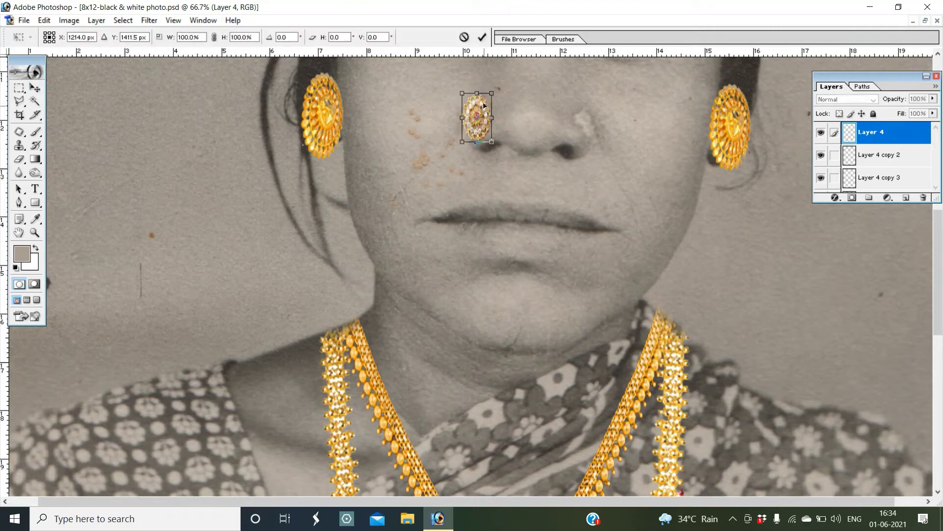
{"action": "left_click_drag", "start_coordinate": [478, 90], "coordinate": [477, 101]}
{"action": "left_click", "coordinate": [484, 120]}
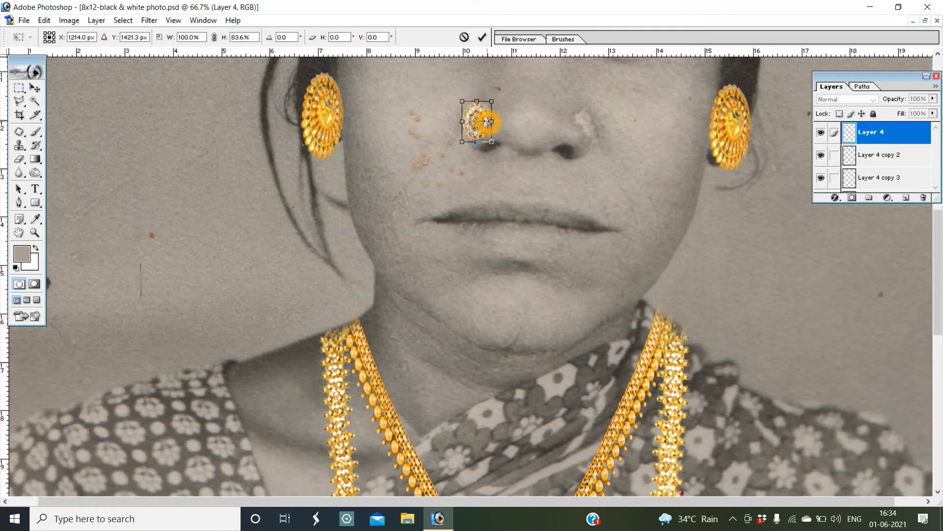
{"action": "left_click", "coordinate": [491, 121]}
{"action": "left_click", "coordinate": [491, 121]}
{"action": "left_click_drag", "start_coordinate": [491, 122], "coordinate": [483, 125]}
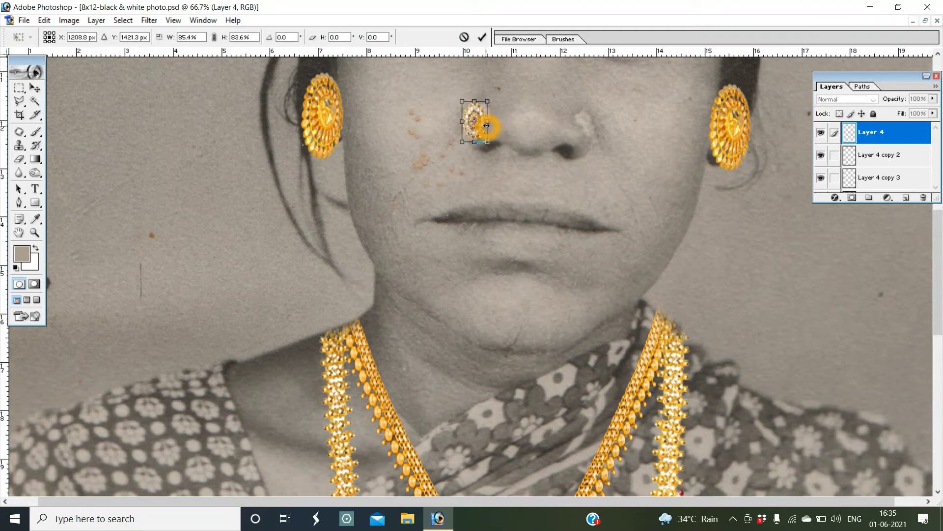
{"action": "double_click", "coordinate": [484, 126]}
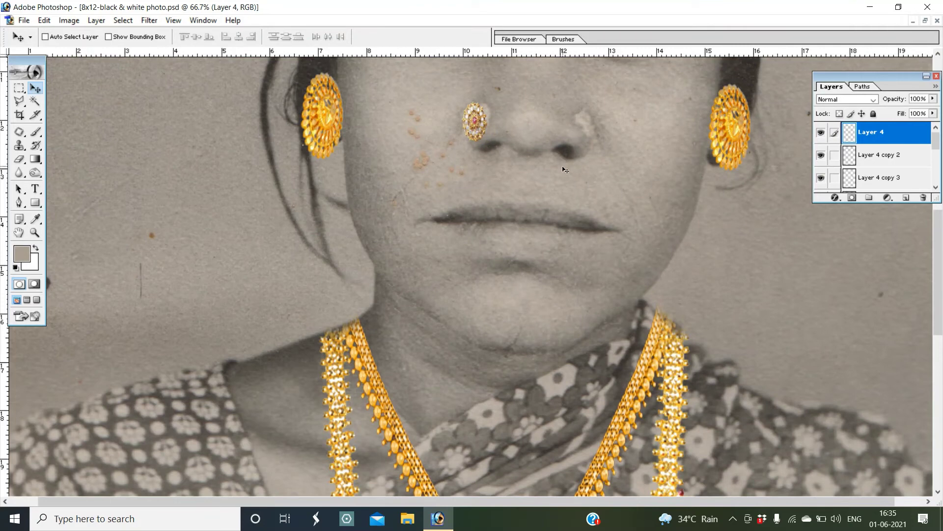
Keep the nose pin's layer selected and nudge it slightly right onto the nostril
{"action": "left_click", "coordinate": [490, 107]}
{"action": "right_click", "coordinate": [473, 122]}
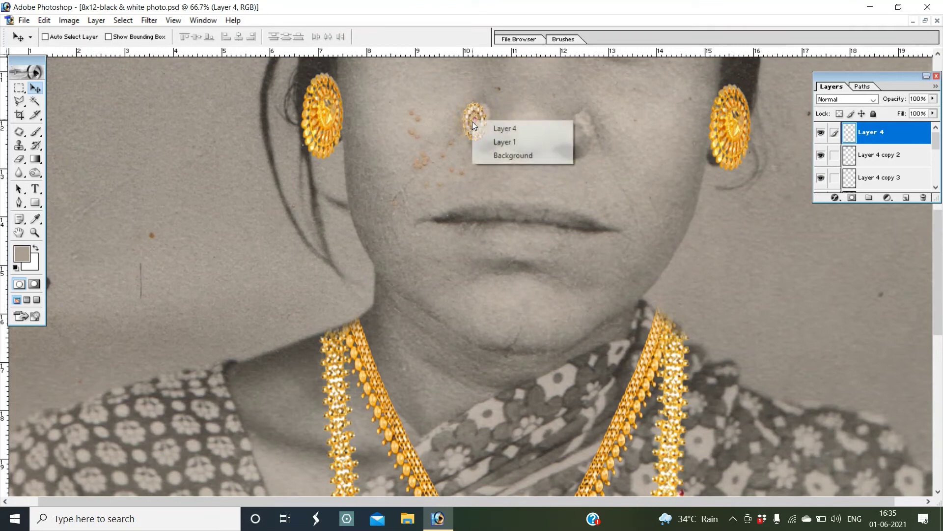
{"action": "left_click", "coordinate": [485, 132]}
{"action": "left_click_drag", "start_coordinate": [478, 120], "coordinate": [484, 119]}
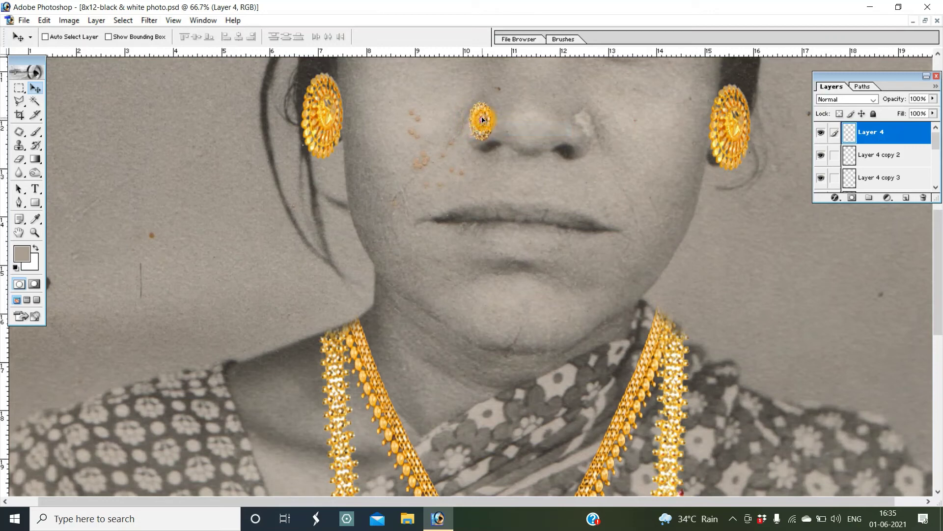
{"action": "left_click", "coordinate": [571, 142]}
{"action": "left_click", "coordinate": [573, 144]}
Duplicate the Layer 4 nose pin and move the copy onto the right nostril
{"action": "scroll", "coordinate": [617, 165], "scroll_direction": "up", "scroll_amount": 2}
{"action": "scroll", "coordinate": [618, 165], "scroll_direction": "up", "scroll_amount": 2}
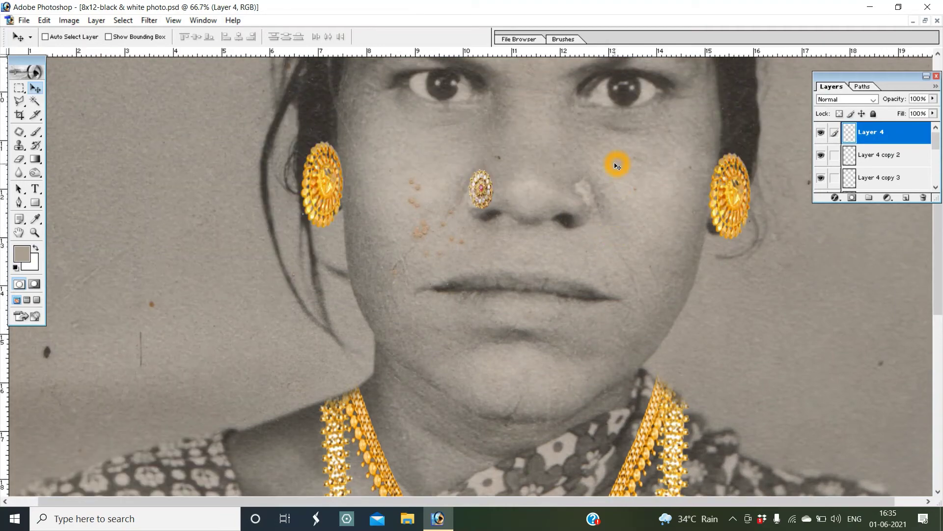
{"action": "key", "text": "ctrl+minus"}
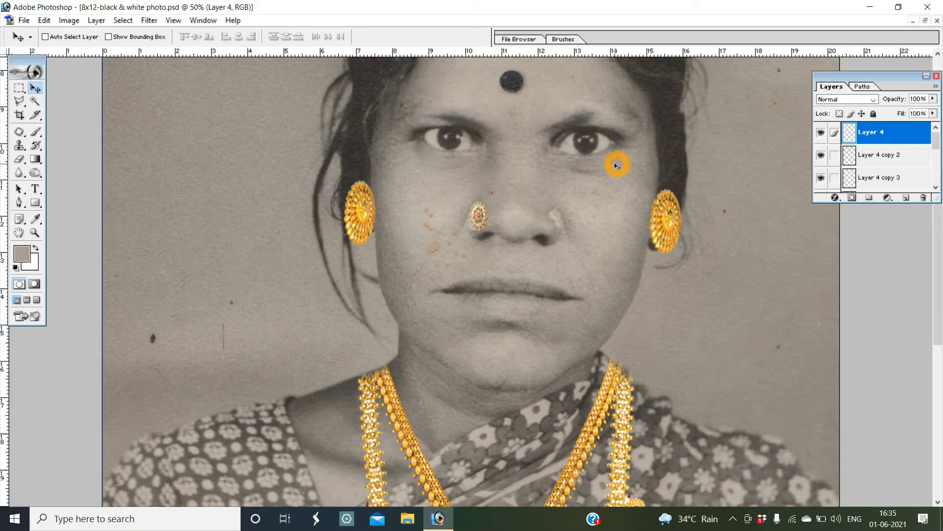
{"action": "key", "text": "ctrl+minus"}
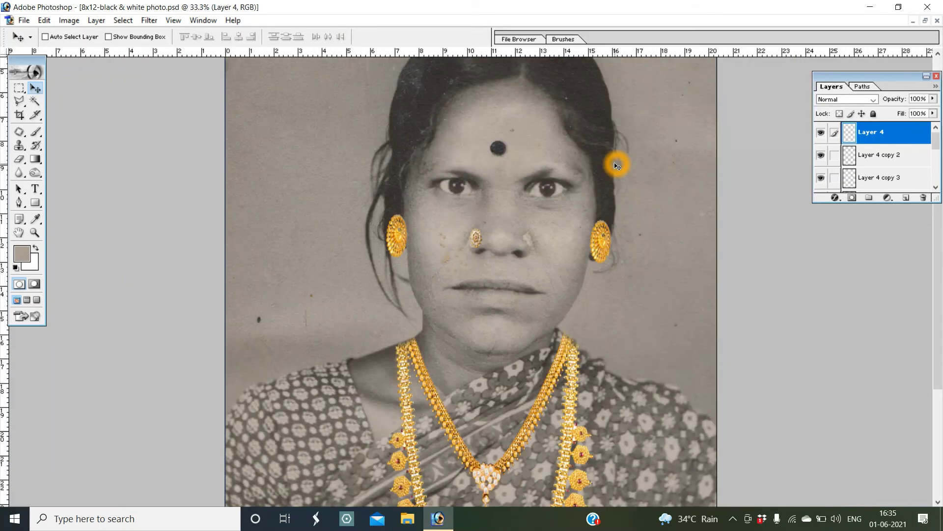
{"action": "key", "text": "ctrl+alt+0"}
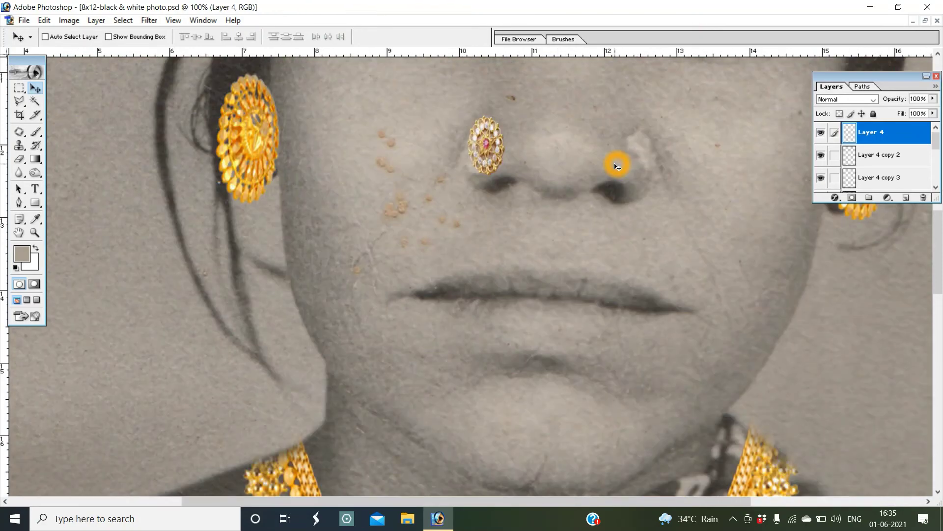
{"action": "left_click", "coordinate": [479, 173]}
{"action": "right_click", "coordinate": [486, 150]}
{"action": "left_click", "coordinate": [511, 150]}
{"action": "left_click_drag", "start_coordinate": [509, 147], "coordinate": [584, 148]}
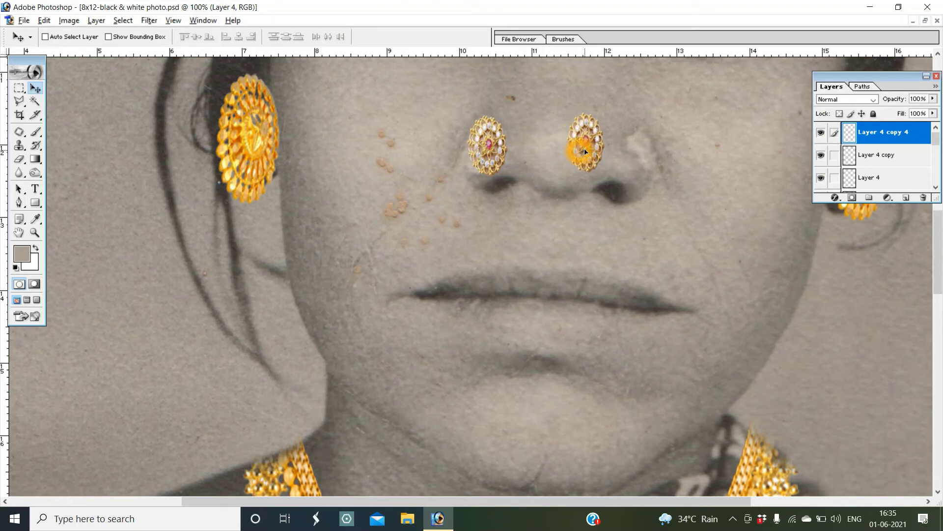
{"action": "left_click_drag", "start_coordinate": [585, 148], "coordinate": [639, 146]}
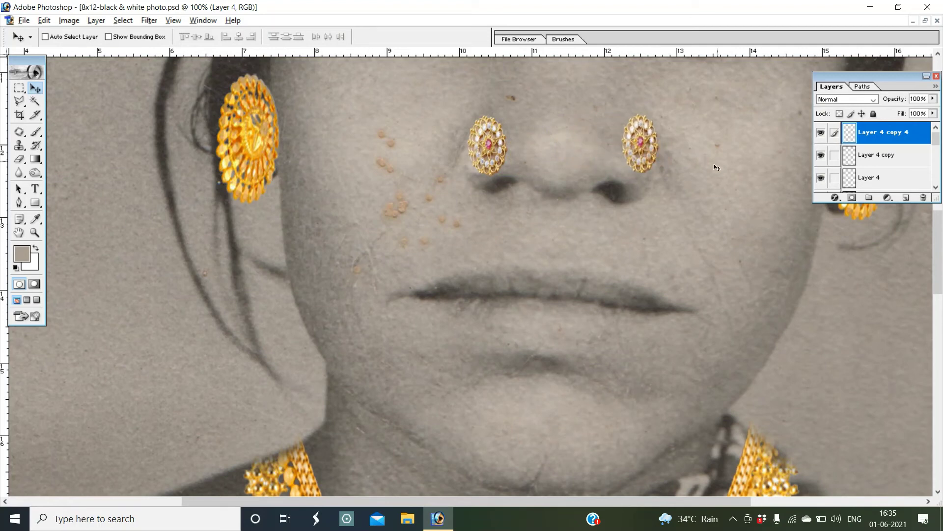
{"action": "left_click", "coordinate": [703, 170]}
Flip the Layer 4 copy 4 nose pin horizontally and nudge it slightly down
{"action": "key", "text": "ctrl+t"}
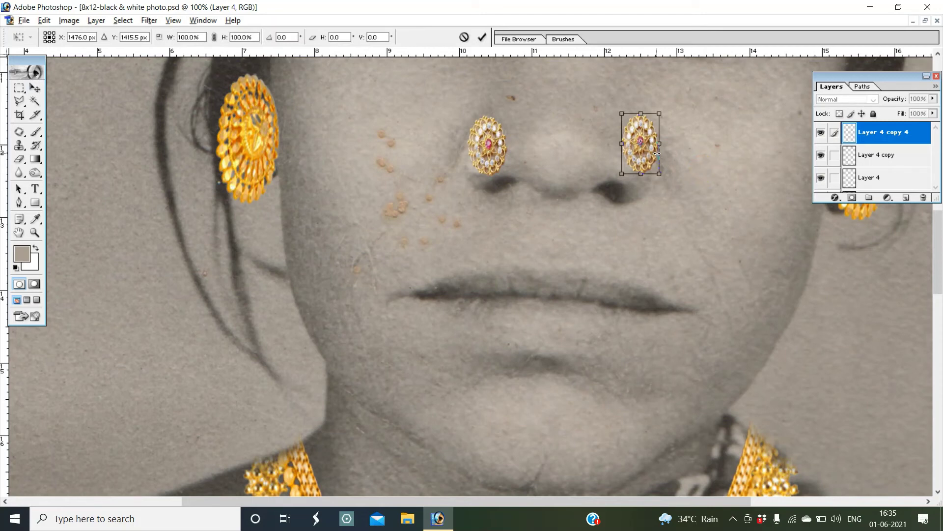
{"action": "right_click", "coordinate": [650, 142]}
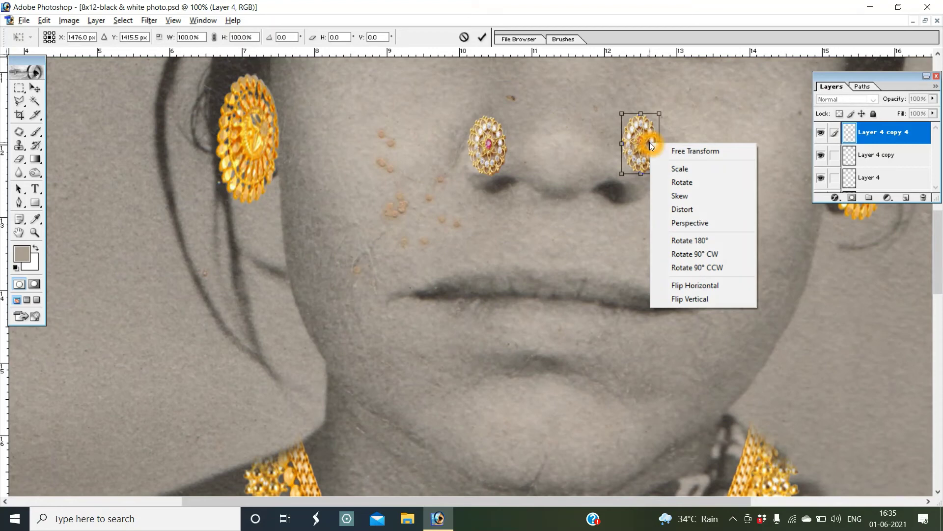
{"action": "left_click", "coordinate": [696, 288]}
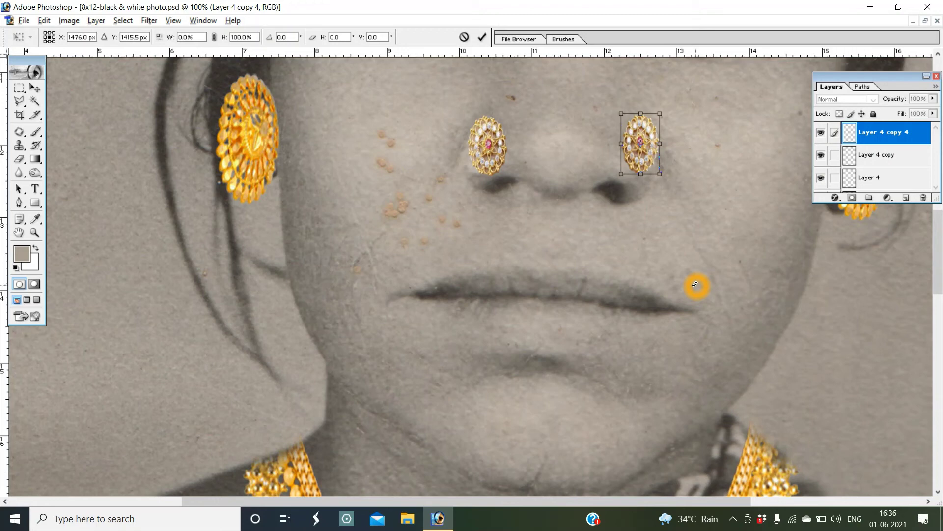
{"action": "key", "text": "Return"}
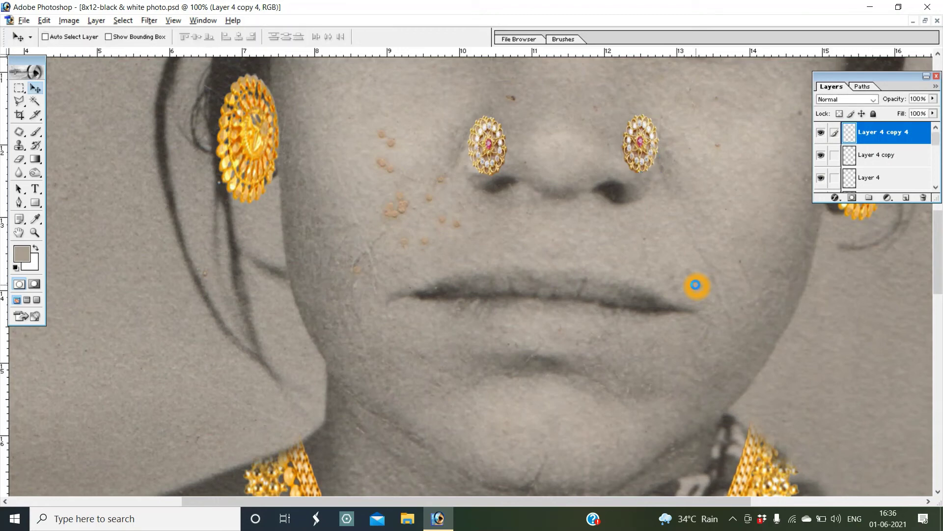
{"action": "right_click", "coordinate": [654, 154]}
{"action": "left_click", "coordinate": [655, 155]}
{"action": "left_click_drag", "start_coordinate": [647, 141], "coordinate": [647, 147]}
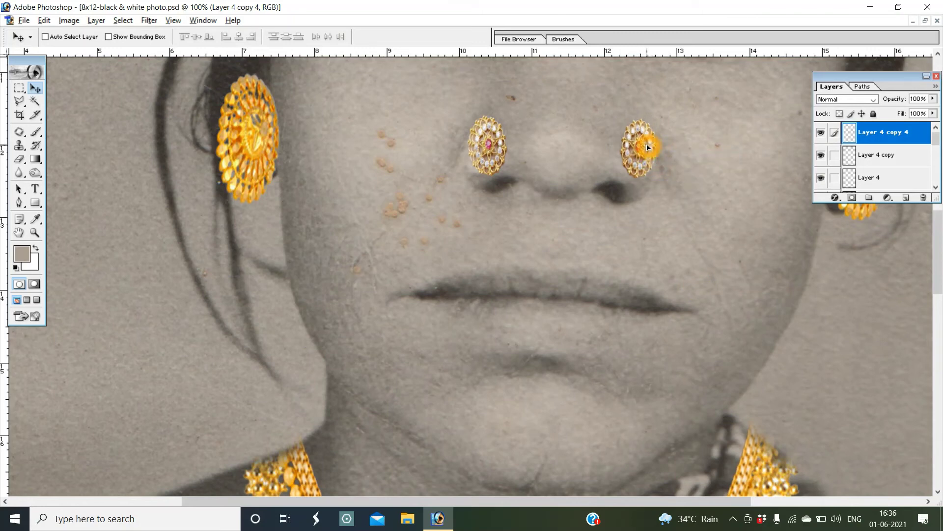
{"action": "left_click", "coordinate": [707, 174]}
Zoom out to review the whole portrait, zoom to 50% on the face, and select Layer 1
{"action": "key", "text": "ctrl+minus"}
{"action": "key", "text": "ctrl+minus"}
{"action": "key", "text": "ctrl+minus"}
{"action": "key", "text": "ctrl+minus"}
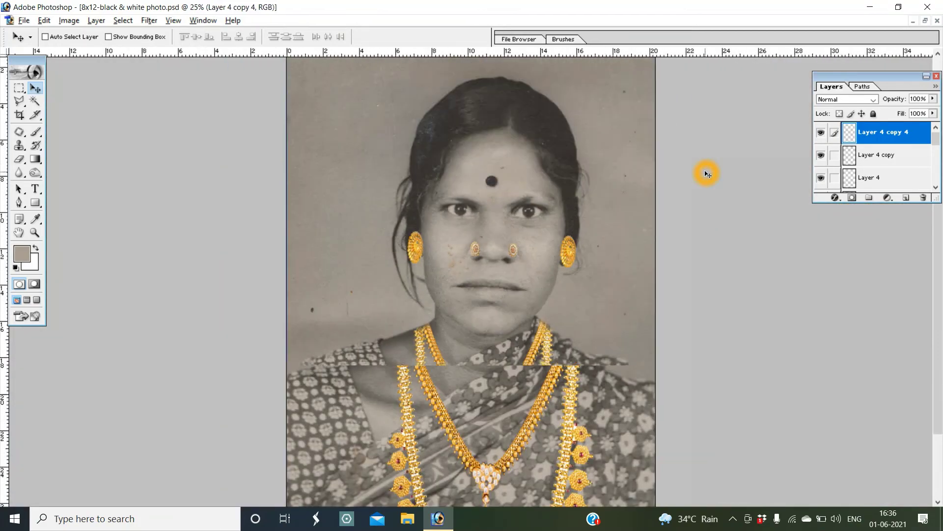
{"action": "key", "text": "ctrl+minus"}
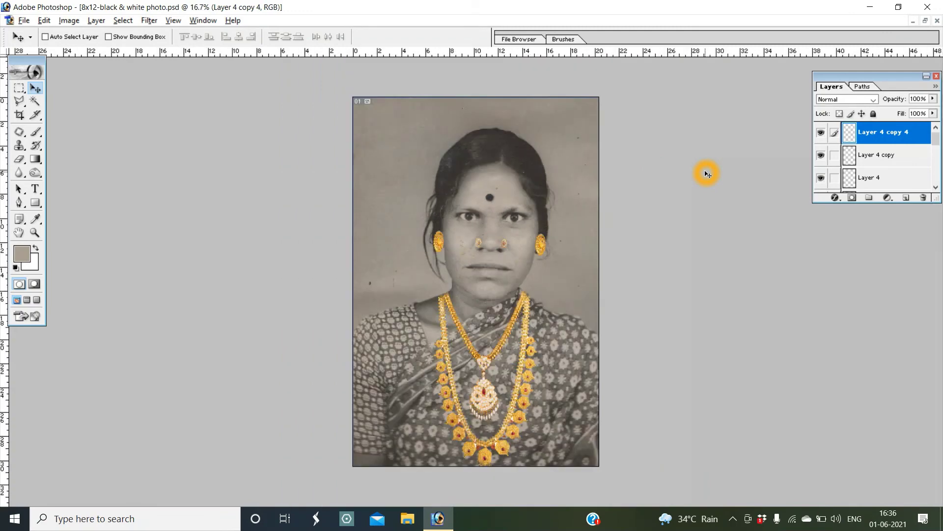
{"action": "key", "text": "ctrl+plus"}
{"action": "key", "text": "ctrl+plus"}
{"action": "key", "text": "ctrl+plus"}
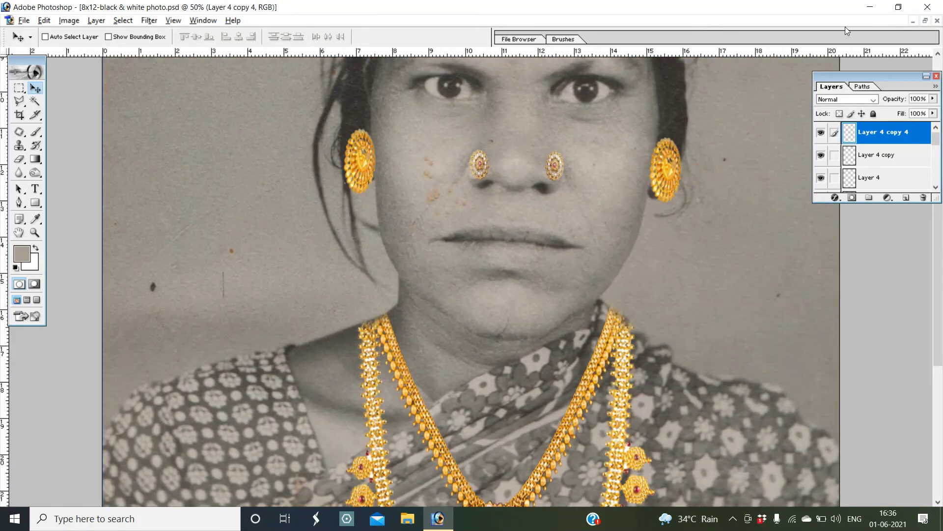
{"action": "scroll", "coordinate": [602, 208], "scroll_direction": "up", "scroll_amount": 3}
{"action": "scroll", "coordinate": [602, 209], "scroll_direction": "up", "scroll_amount": 1}
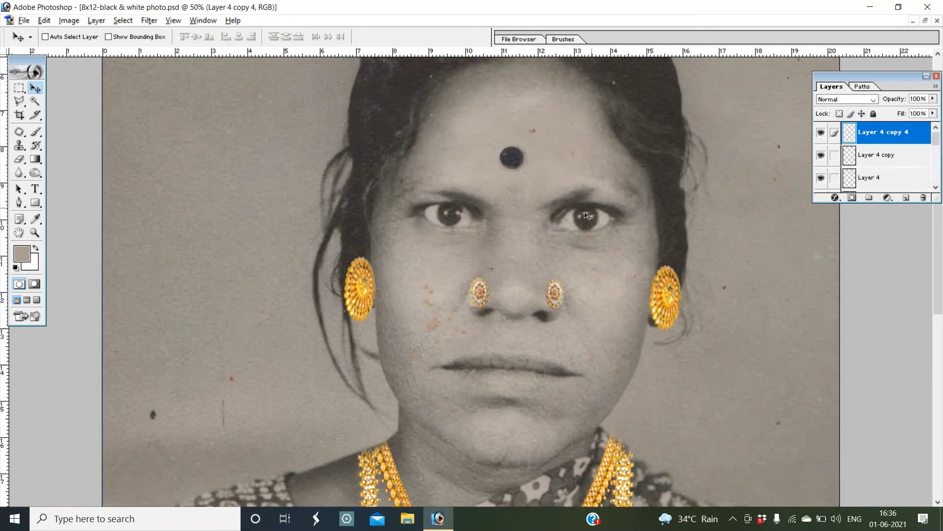
{"action": "left_click_drag", "start_coordinate": [535, 164], "coordinate": [522, 163]}
{"action": "key", "text": "ctrl+z"}
{"action": "right_click", "coordinate": [548, 173]}
{"action": "left_click", "coordinate": [580, 175]}
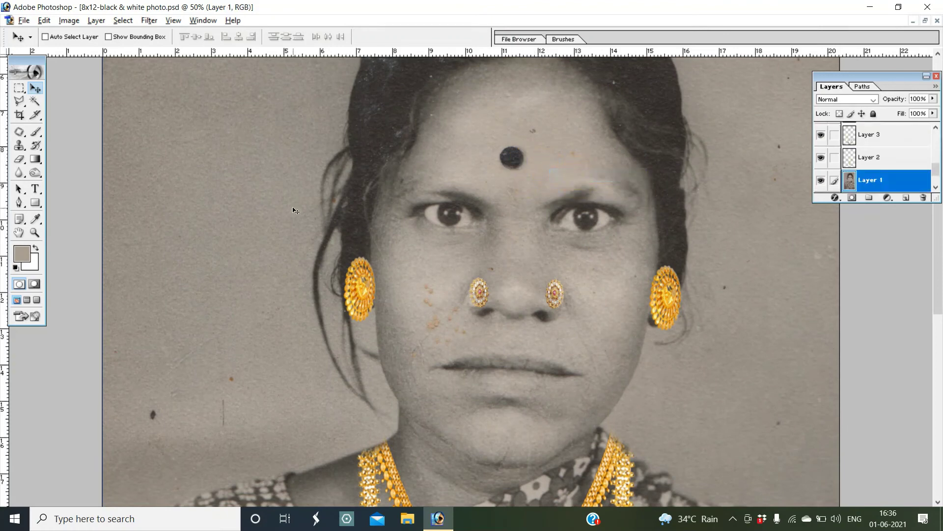
Set the foreground colour to pure red FF0000 in the Color Picker
{"action": "left_click", "coordinate": [85, 299]}
{"action": "left_click", "coordinate": [22, 255]}
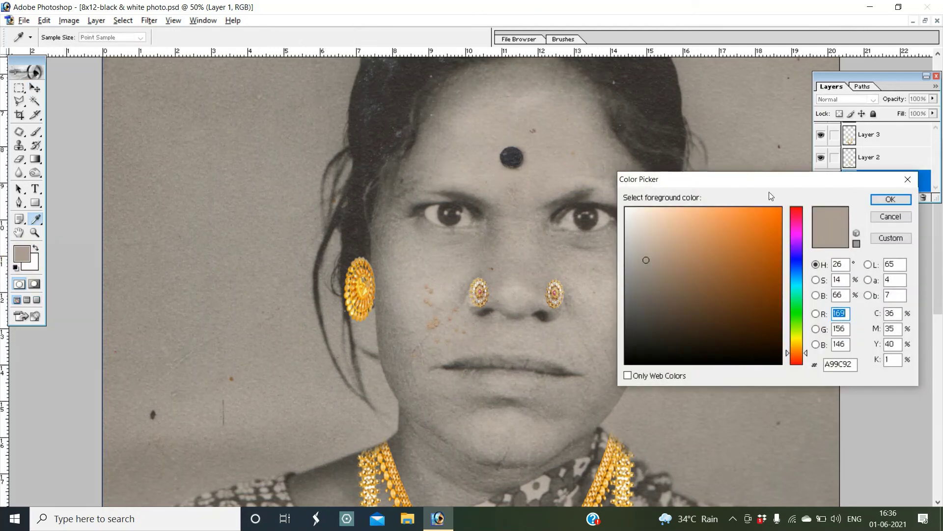
{"action": "mouse_move", "coordinate": [774, 222]}
{"action": "left_mouse_down"}
{"action": "mouse_move", "coordinate": [786, 201]}
{"action": "mouse_move", "coordinate": [793, 206]}
{"action": "left_mouse_up"}
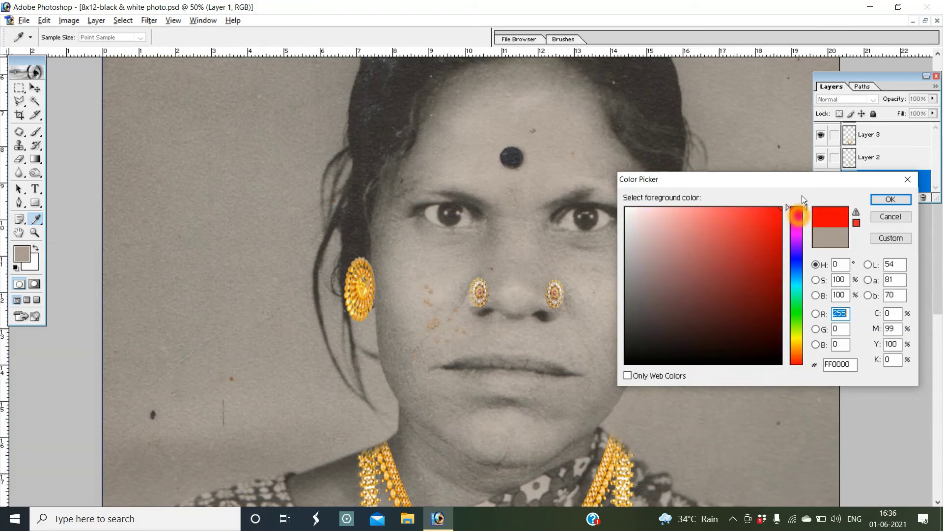
{"action": "left_click", "coordinate": [902, 201]}
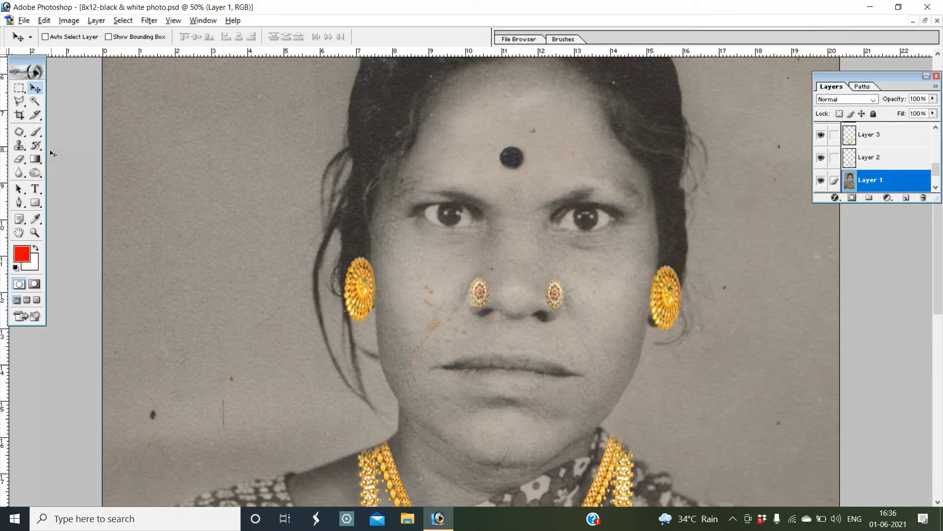
Select the black bindi on the forehead with the Magic Wand tool
{"action": "left_click", "coordinate": [35, 106]}
{"action": "left_click", "coordinate": [38, 104]}
{"action": "left_click", "coordinate": [39, 92]}
{"action": "left_click", "coordinate": [34, 106]}
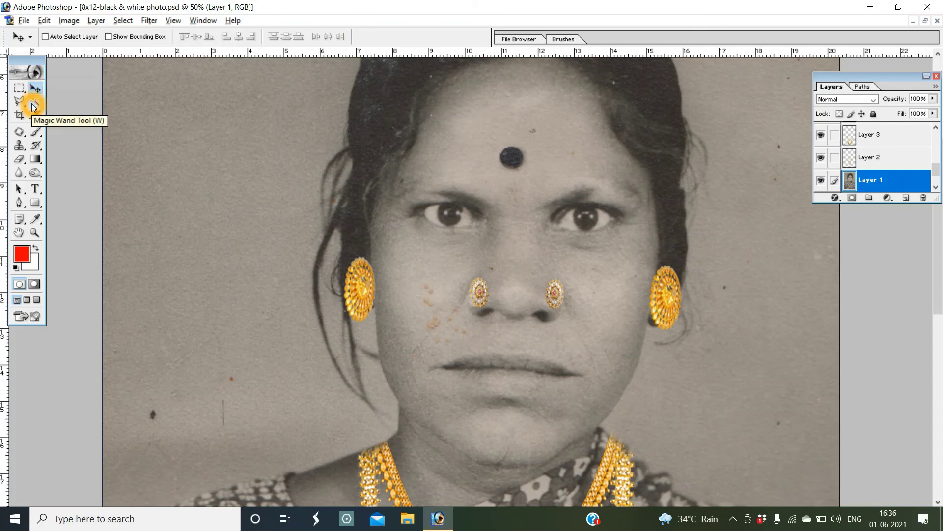
{"action": "left_click", "coordinate": [34, 107]}
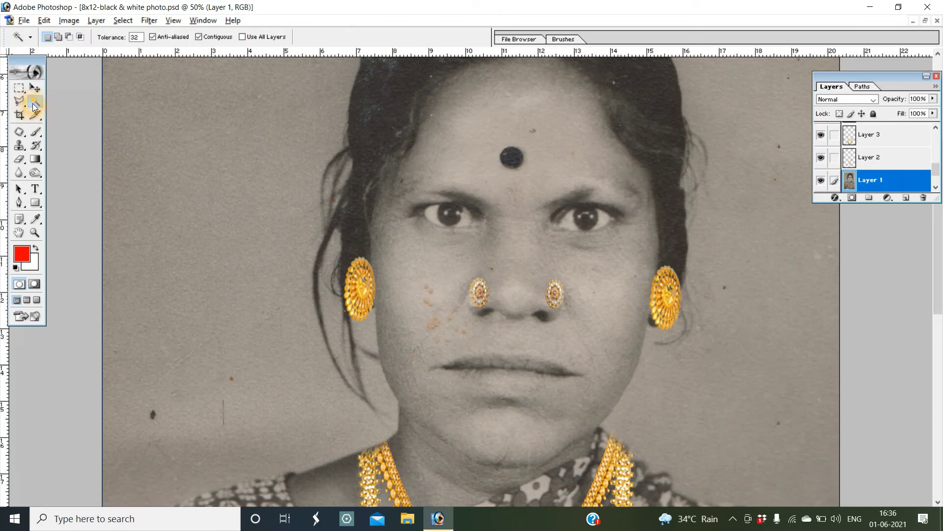
{"action": "left_click", "coordinate": [511, 159]}
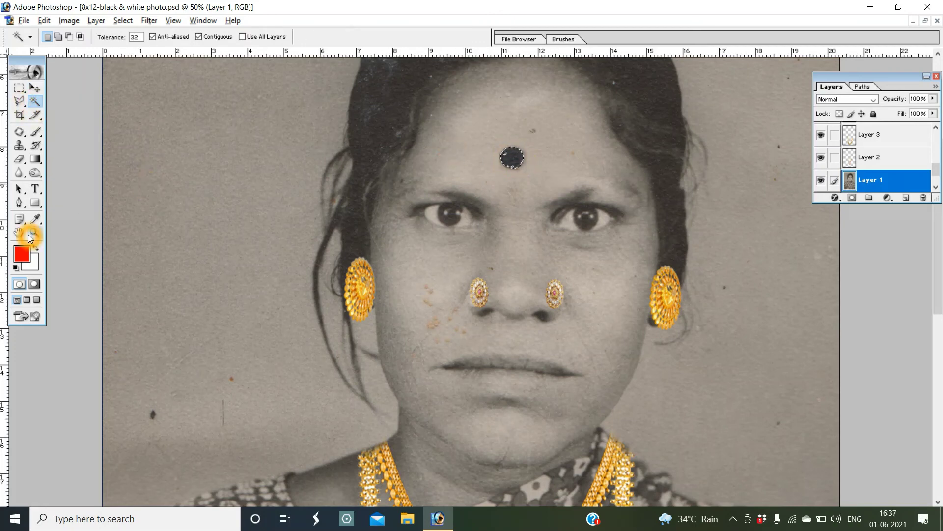
Paint the selected bindi solid red with the Brush tool and zoom out to 16.7%
{"action": "left_click", "coordinate": [38, 134]}
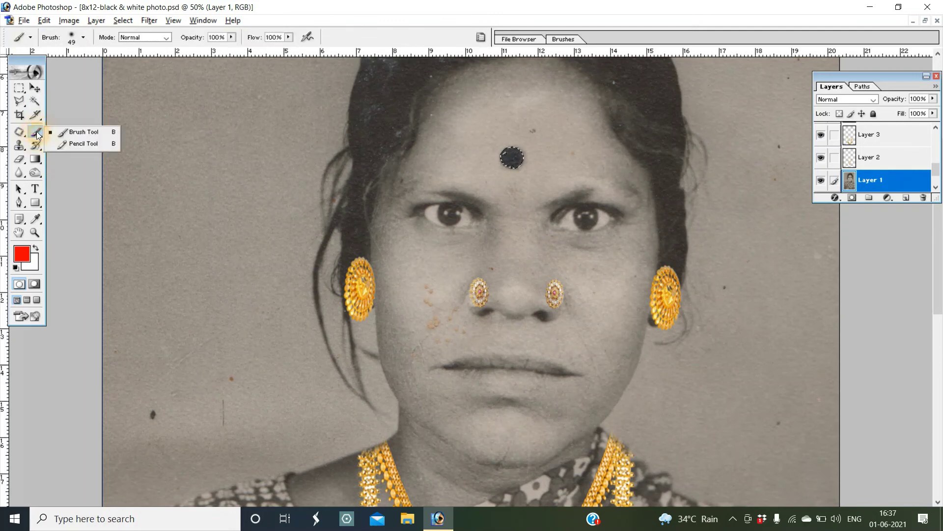
{"action": "left_click_drag", "start_coordinate": [37, 134], "coordinate": [89, 133]}
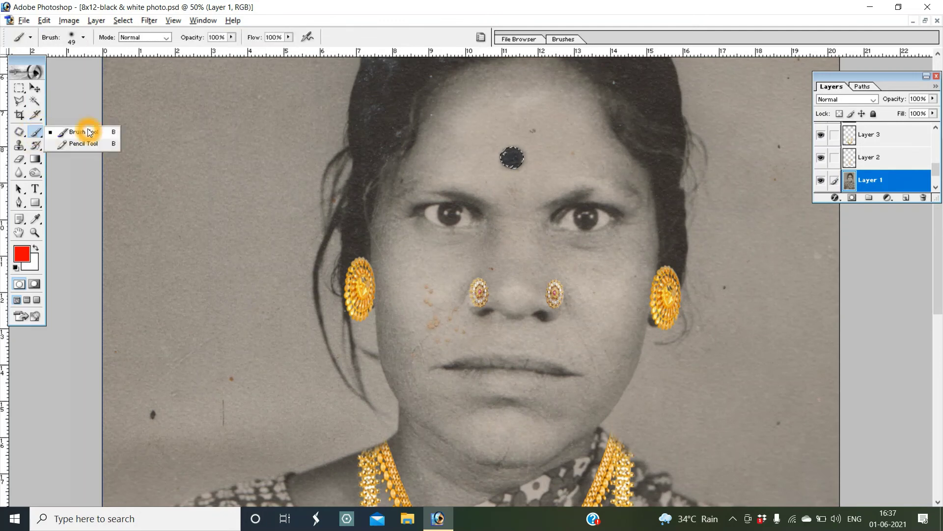
{"action": "left_click", "coordinate": [89, 132]}
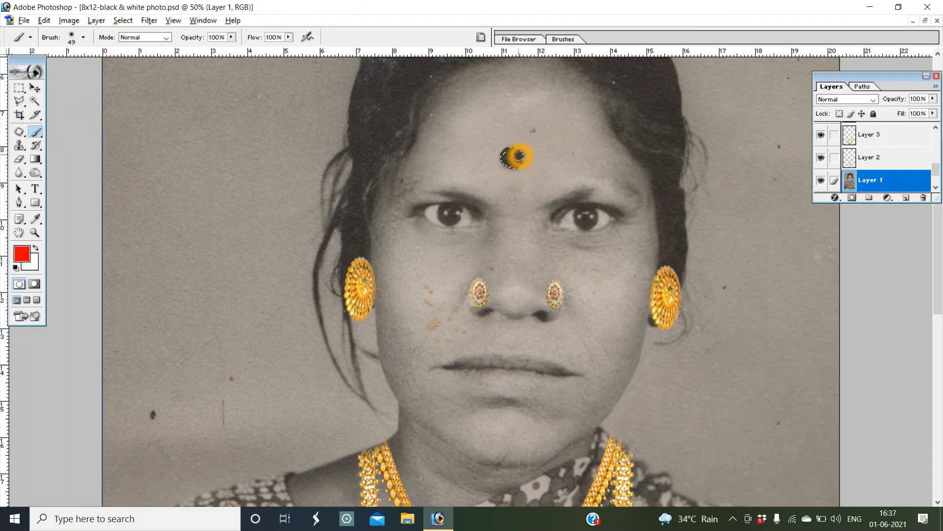
{"action": "mouse_move", "coordinate": [519, 156]}
{"action": "left_mouse_down"}
{"action": "mouse_move", "coordinate": [509, 156]}
{"action": "mouse_move", "coordinate": [518, 156]}
{"action": "left_mouse_up"}
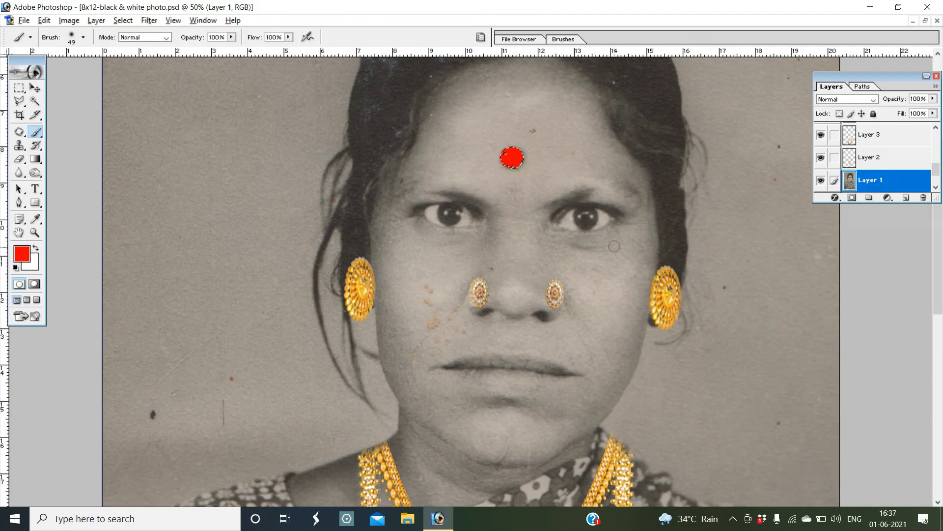
{"action": "left_click", "coordinate": [670, 389]}
{"action": "key", "text": "ctrl+minus"}
{"action": "key", "text": "ctrl+minus"}
{"action": "key", "text": "ctrl+minus"}
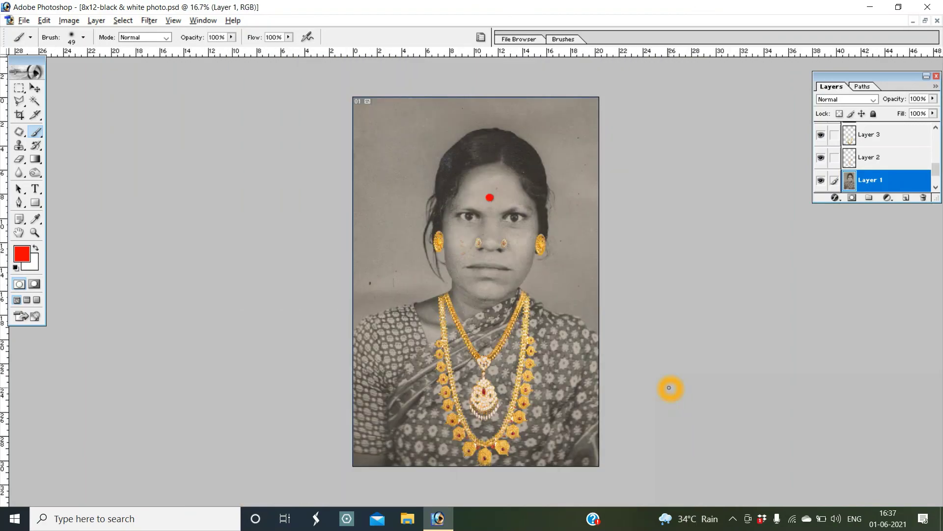